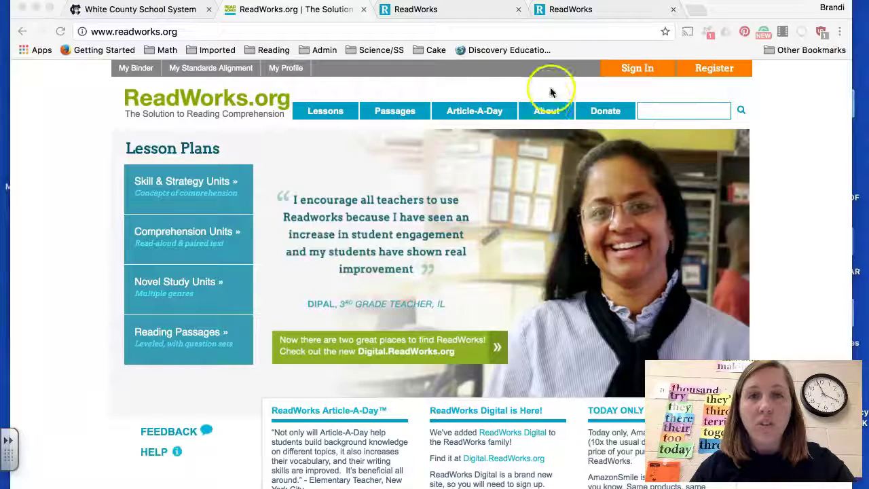
Step: Switch to the ReadWorks Digital site in the third browser tab
{"action": "left_click", "coordinate": [425, 12]}
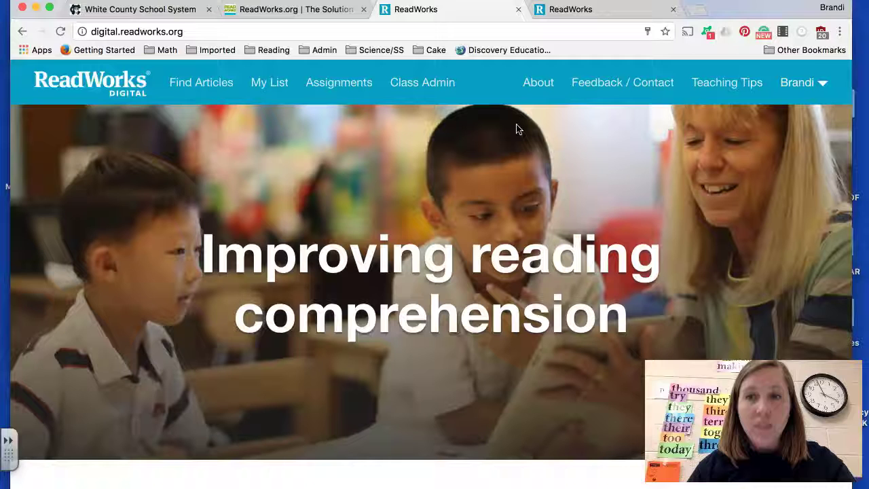
Step: From Class Admin, create a new grade 3 class named 2017
{"action": "left_click", "coordinate": [421, 89]}
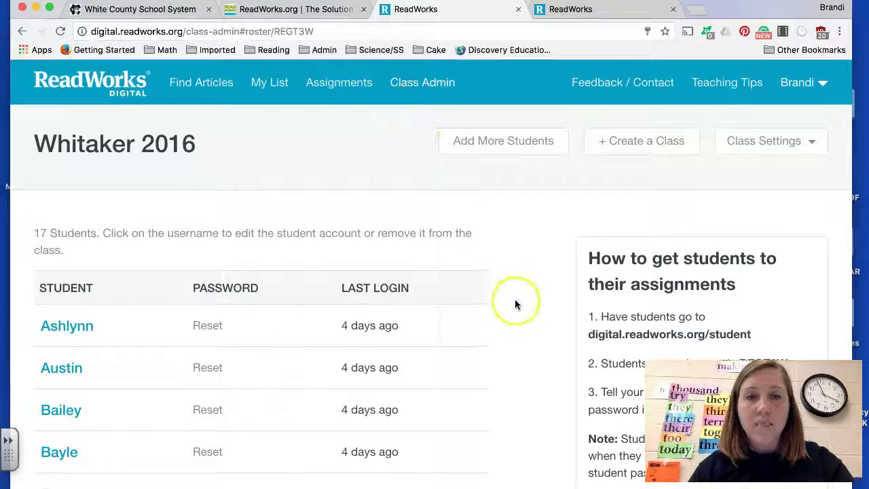
{"action": "scroll", "coordinate": [515, 299], "scroll_direction": "down", "scroll_amount": 1}
{"action": "scroll", "coordinate": [515, 299], "scroll_direction": "up", "scroll_amount": 1}
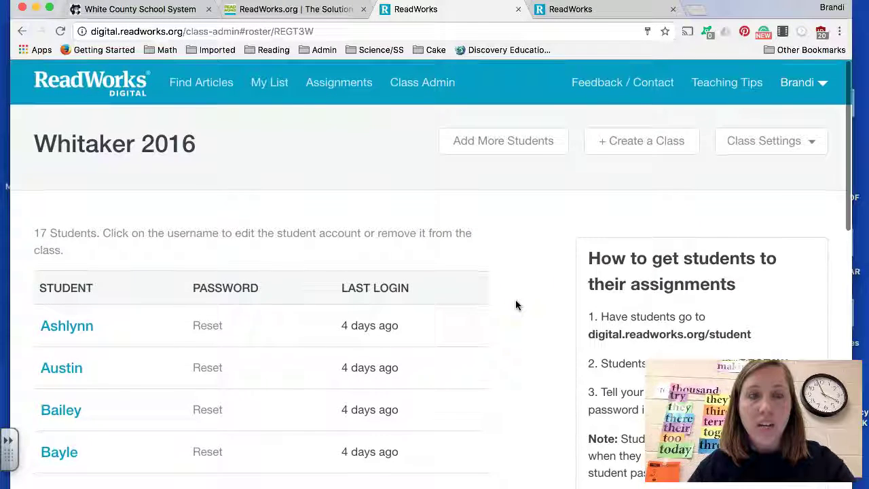
{"action": "left_click", "coordinate": [638, 142]}
{"action": "left_click", "coordinate": [329, 215]}
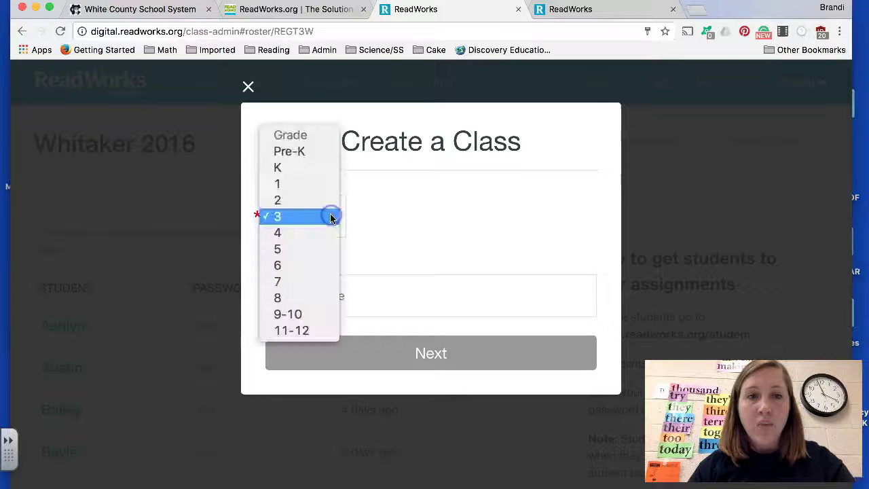
{"action": "left_click", "coordinate": [330, 217]}
{"action": "left_click", "coordinate": [359, 301]}
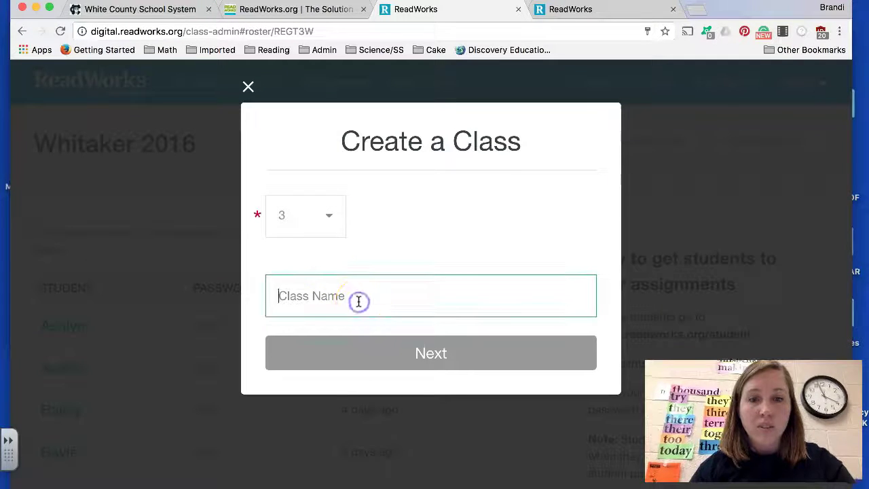
{"action": "type", "text": "2017"}
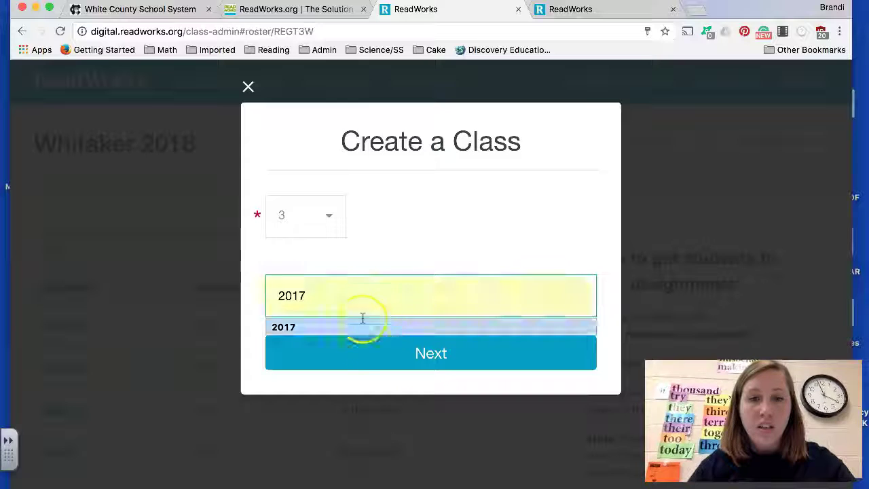
{"action": "left_click", "coordinate": [413, 360]}
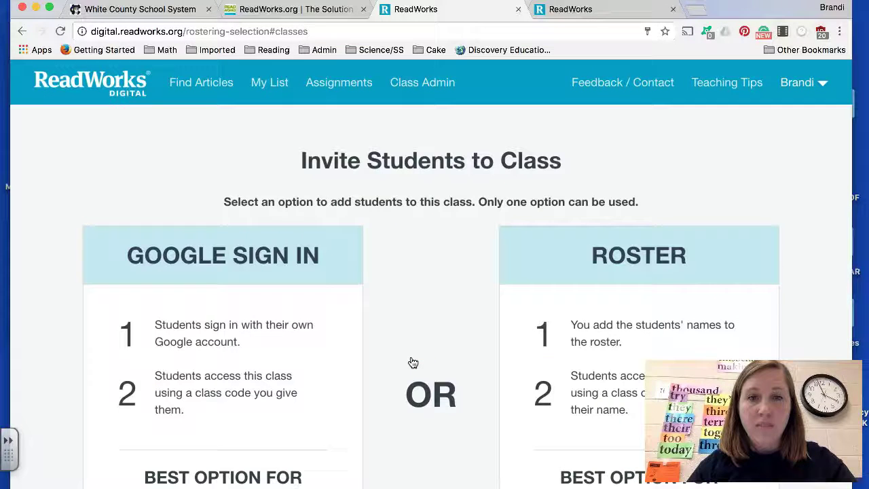
Step: Choose to add students by typing their names into a roster
{"action": "scroll", "coordinate": [413, 361], "scroll_direction": "down", "scroll_amount": 3}
{"action": "scroll", "coordinate": [412, 362], "scroll_direction": "down", "scroll_amount": 1}
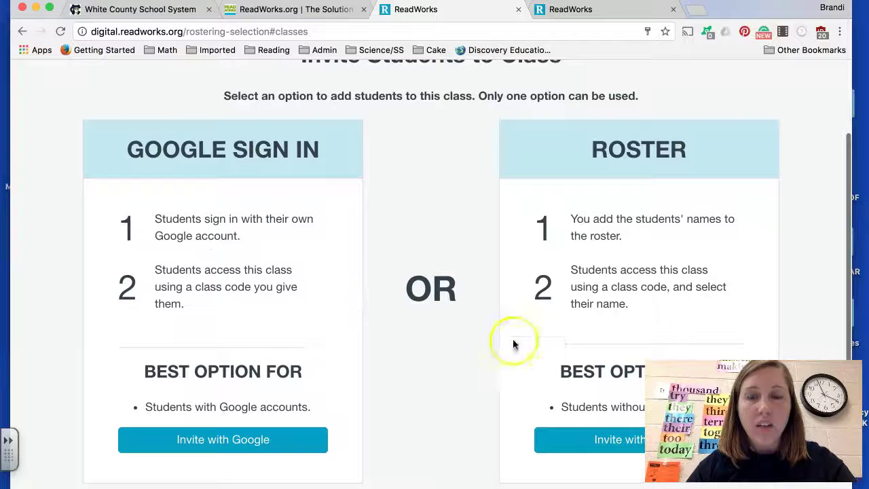
{"action": "left_click", "coordinate": [598, 440]}
Step: Enter five student names one per line with Invite with Roster and add them to class 2017
{"action": "left_click", "coordinate": [416, 243]}
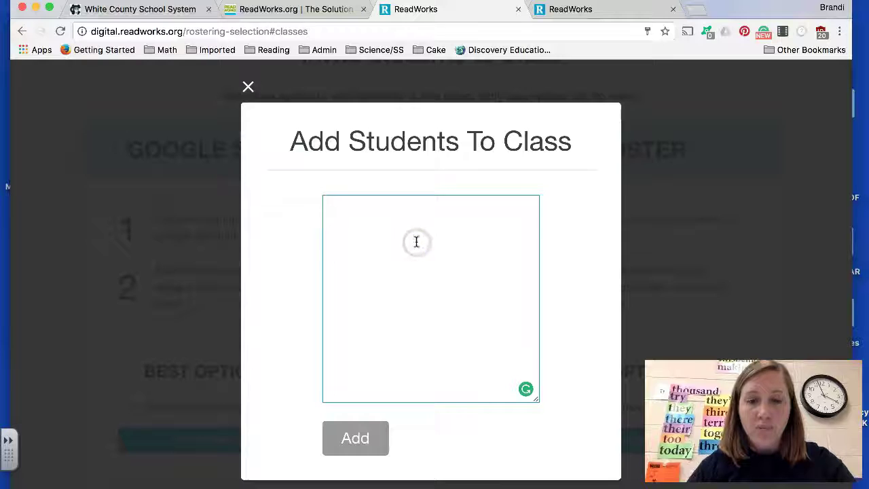
{"action": "type", "text": "Adam"}
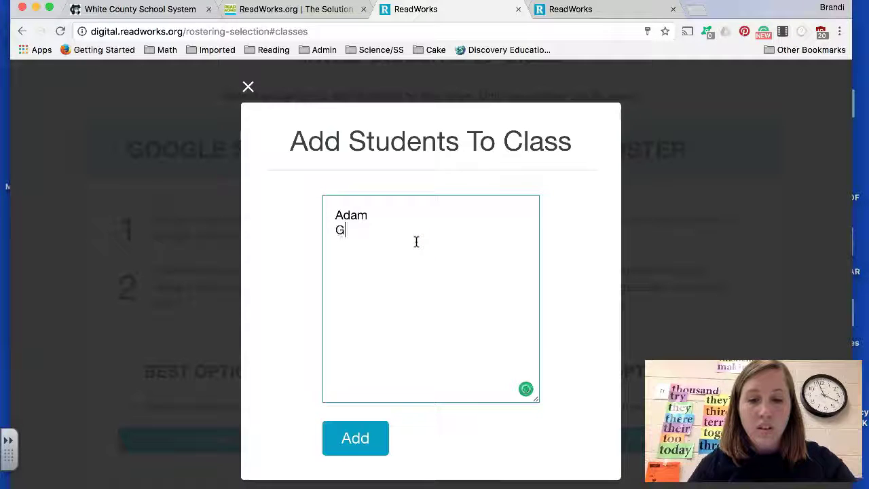
{"action": "type", "text": "Sam"}
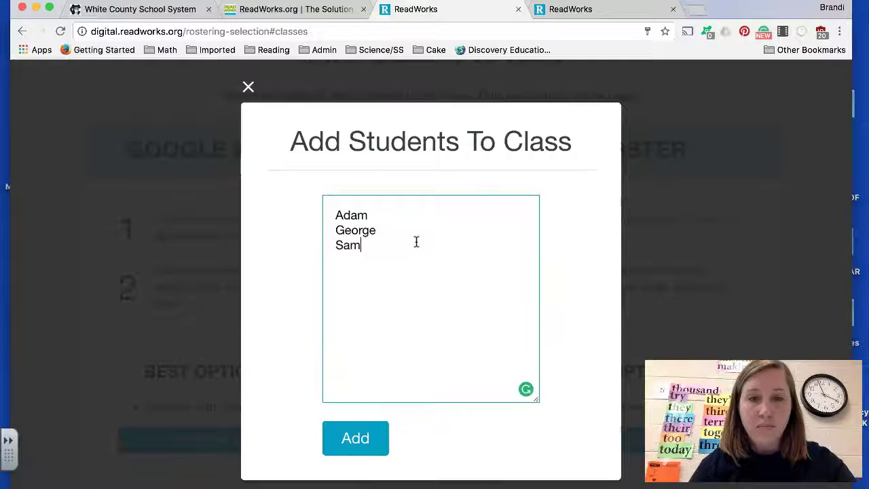
{"action": "key", "text": "Return"}
{"action": "type", "text": "Anna "}
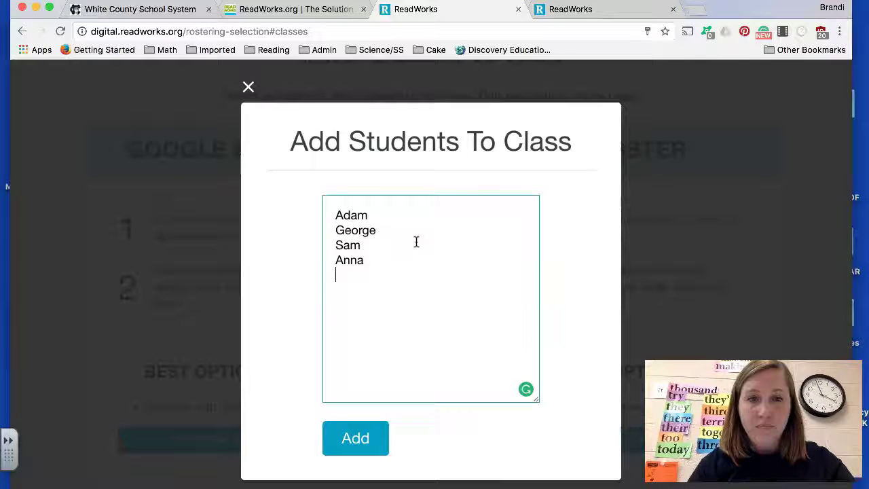
{"action": "type", "text": "Mary"}
{"action": "left_click", "coordinate": [359, 437]}
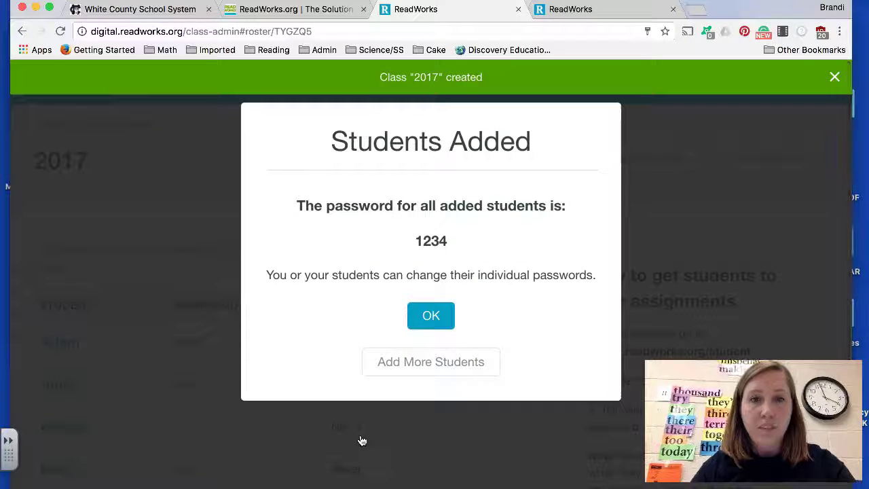
{"action": "left_click", "coordinate": [435, 353]}
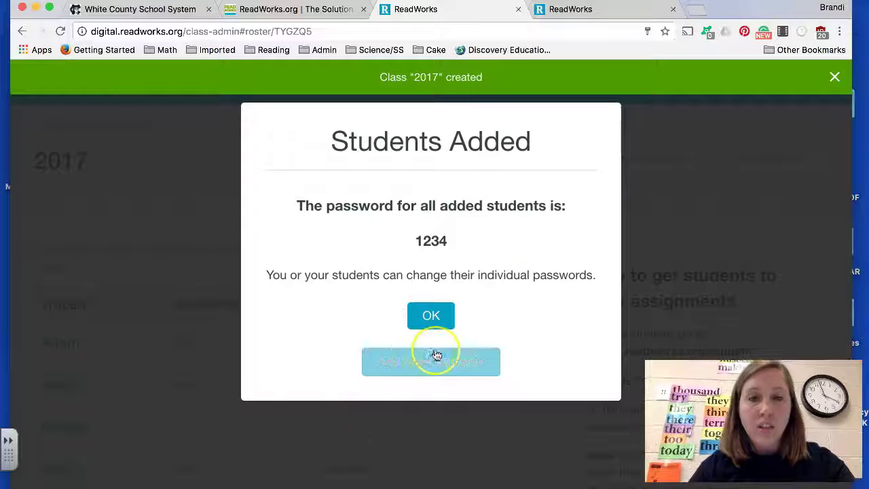
{"action": "left_click", "coordinate": [438, 314]}
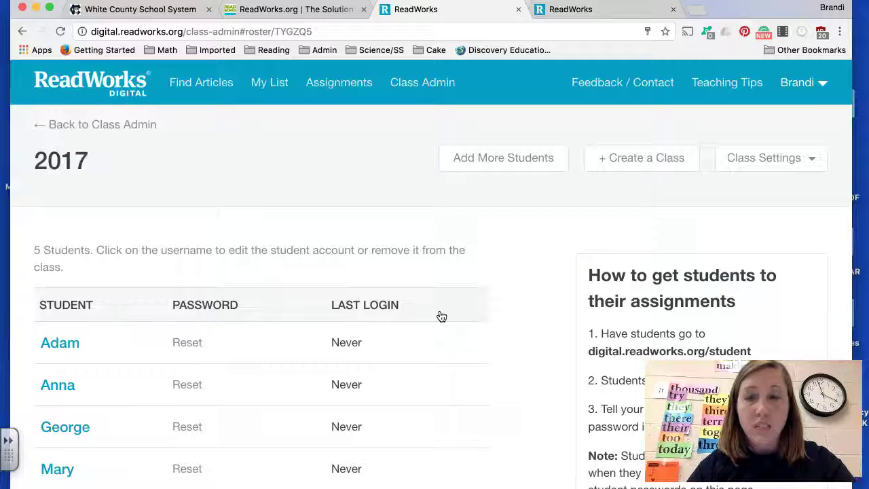
Step: Review the 2017 roster and Class Settings unchanged, then go to Find Articles showing All Topics
{"action": "scroll", "coordinate": [441, 317], "scroll_direction": "down", "scroll_amount": 3}
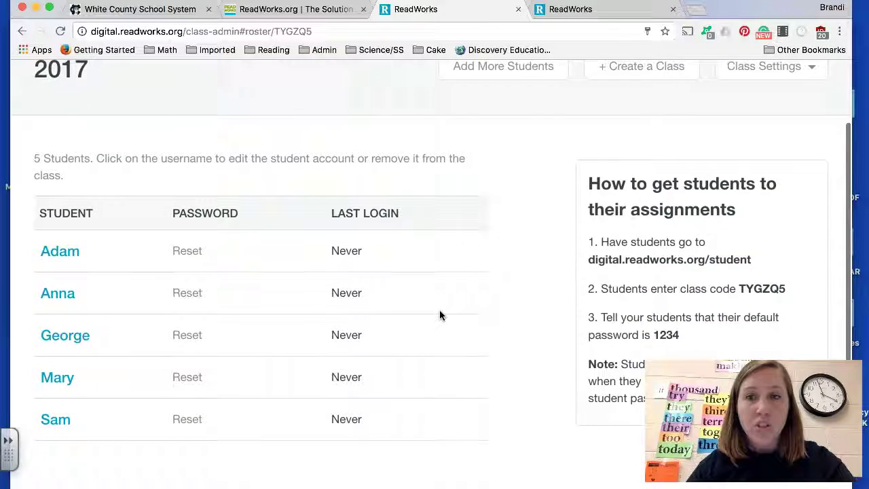
{"action": "left_click", "coordinate": [620, 288]}
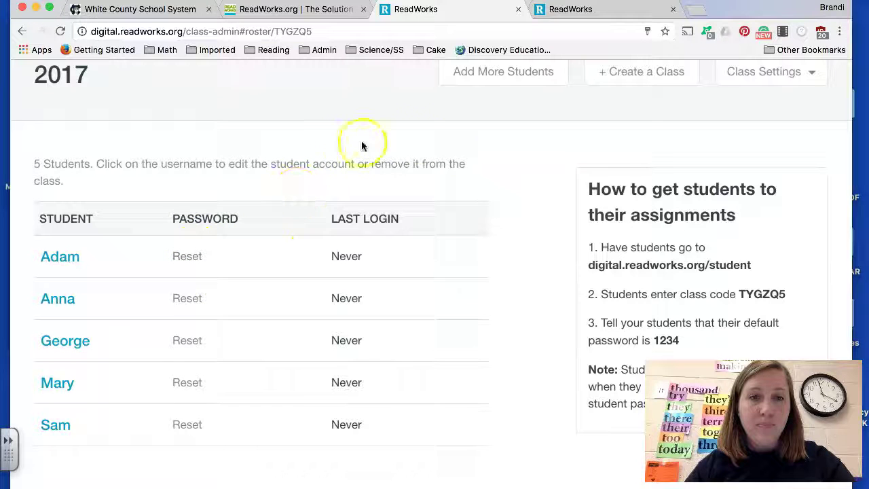
{"action": "scroll", "coordinate": [511, 135], "scroll_direction": "up", "scroll_amount": 2}
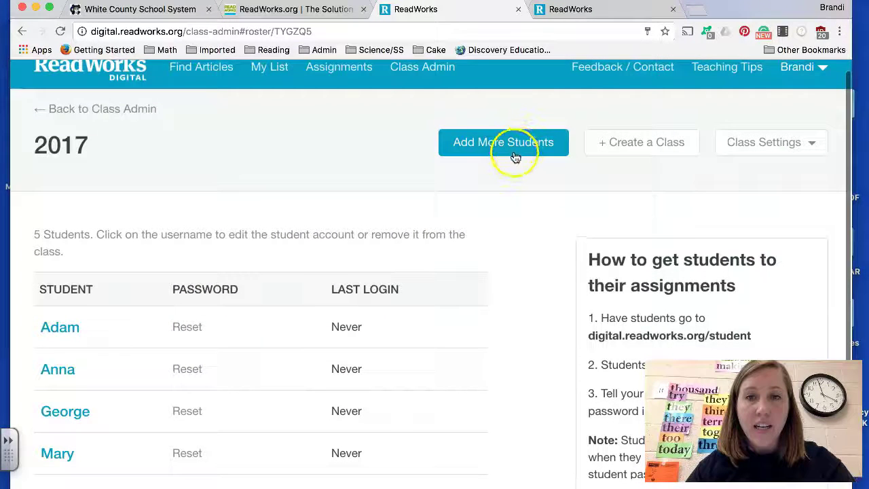
{"action": "left_click", "coordinate": [758, 145]}
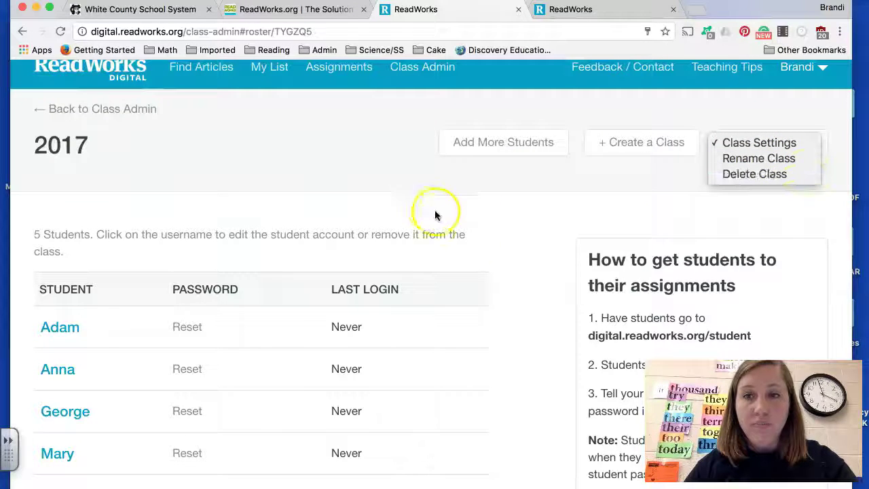
{"action": "left_click", "coordinate": [392, 179]}
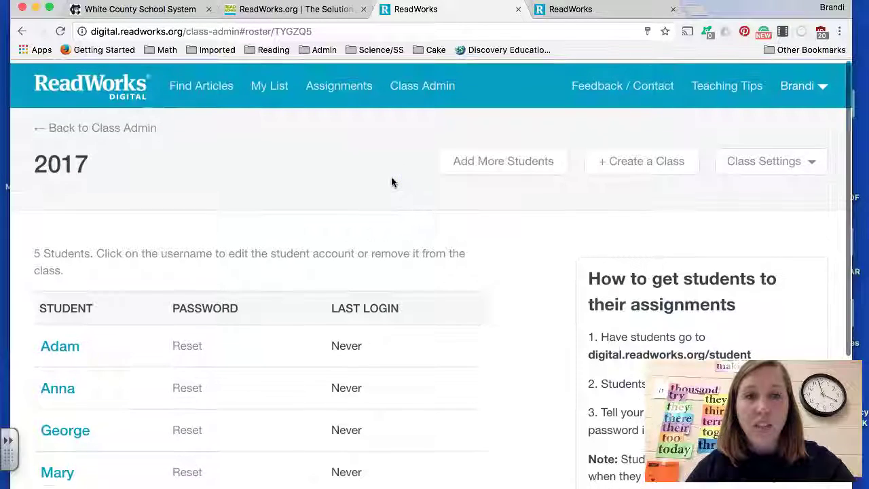
{"action": "left_click", "coordinate": [203, 84]}
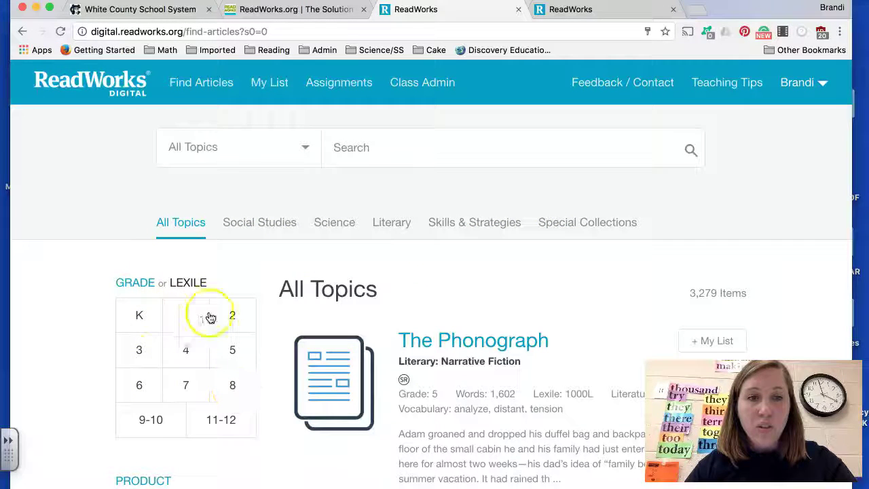
Step: Filter articles to Grade 3 and search for 'frog'
{"action": "left_click", "coordinate": [188, 280]}
{"action": "scroll", "coordinate": [213, 347], "scroll_direction": "down", "scroll_amount": 2}
{"action": "scroll", "coordinate": [213, 346], "scroll_direction": "up", "scroll_amount": 1}
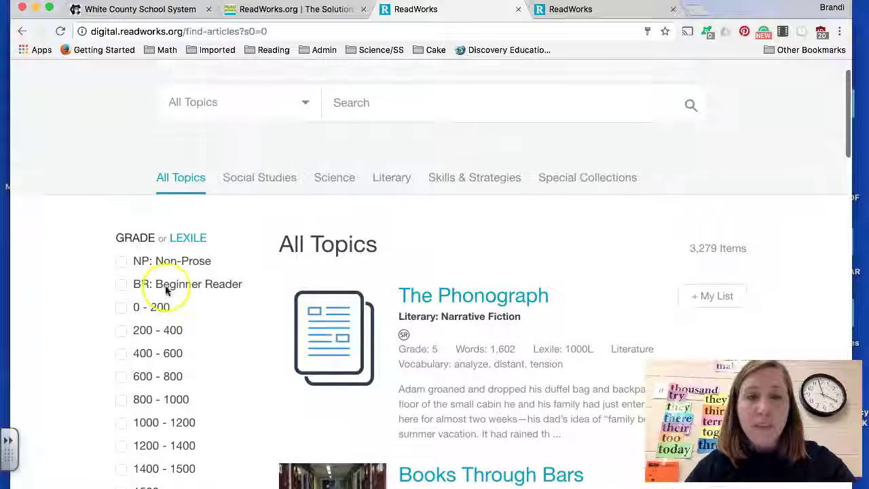
{"action": "left_click", "coordinate": [136, 238]}
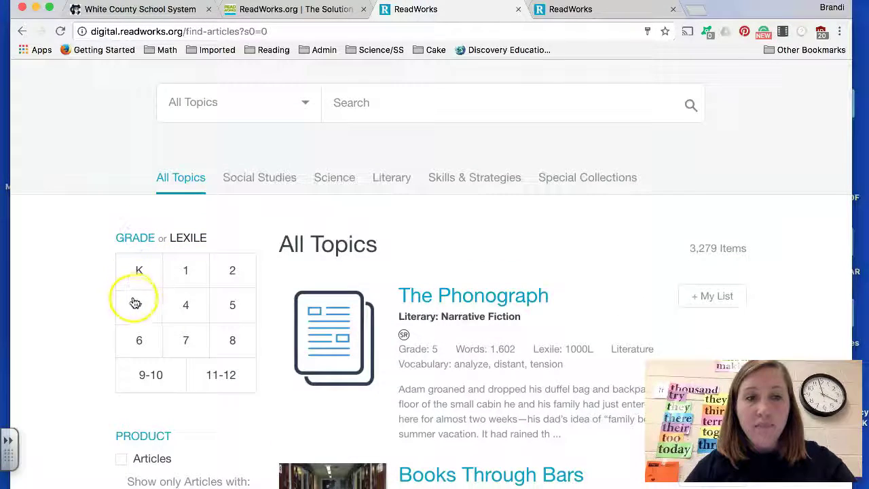
{"action": "left_click", "coordinate": [135, 303]}
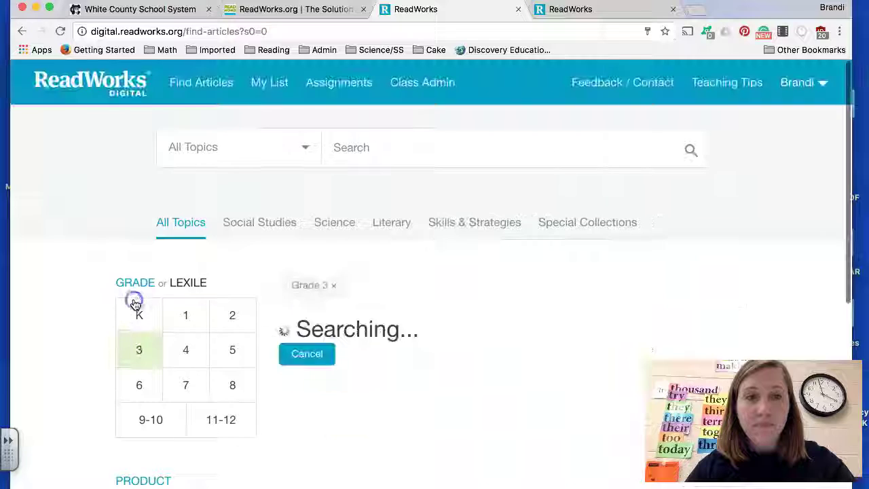
{"action": "left_click", "coordinate": [368, 144]}
{"action": "type", "text": "frogs"}
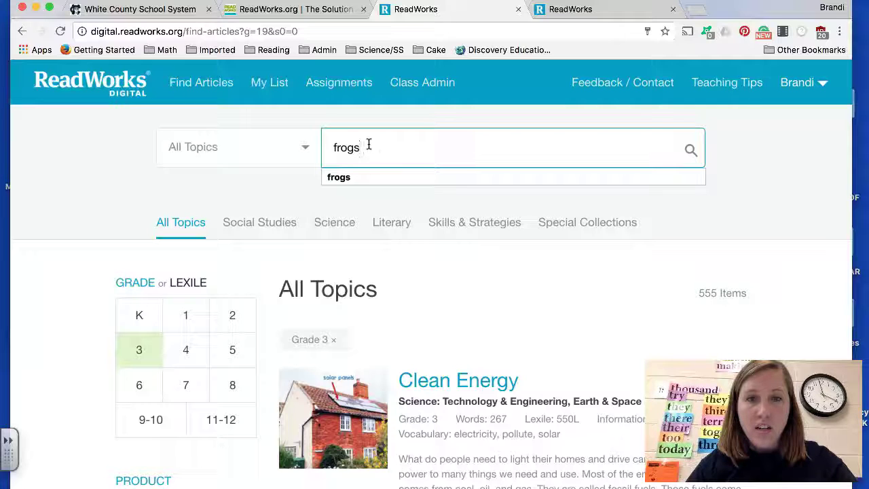
{"action": "key", "text": "Return"}
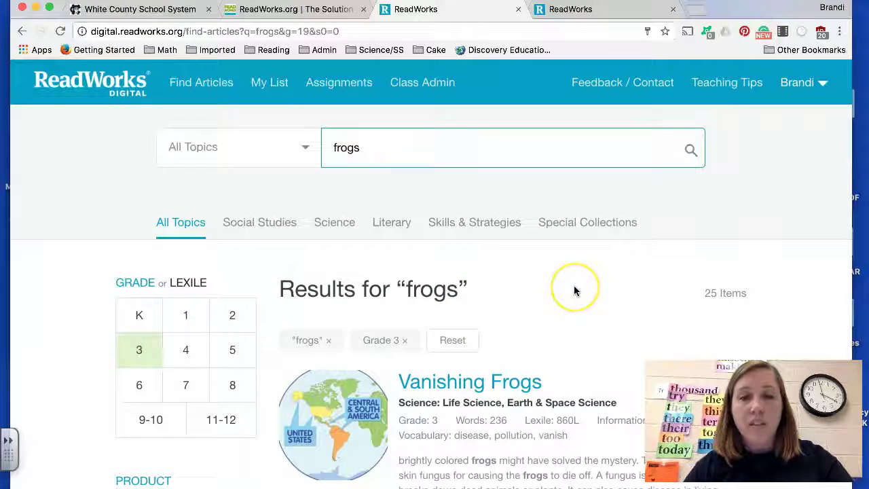
Step: Browse the 25 frog results and open the Vanishing Frogs article
{"action": "scroll", "coordinate": [574, 290], "scroll_direction": "down", "scroll_amount": 3}
{"action": "scroll", "coordinate": [574, 287], "scroll_direction": "down", "scroll_amount": 2}
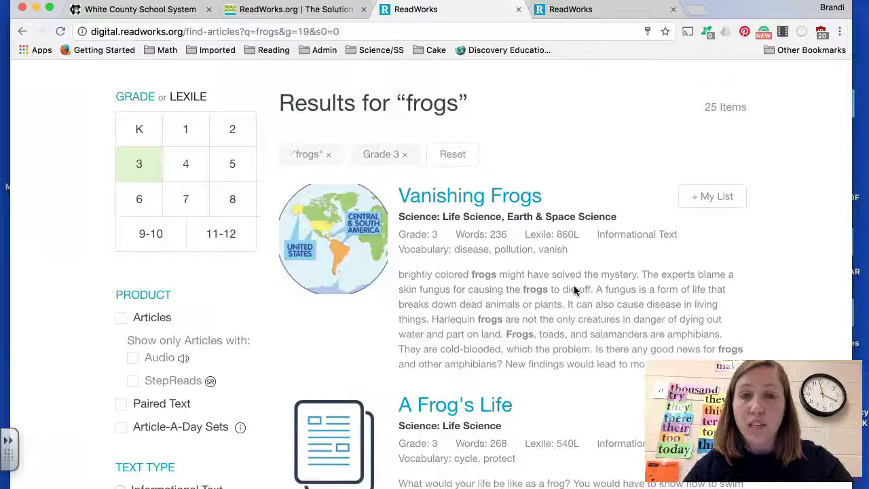
{"action": "scroll", "coordinate": [573, 290], "scroll_direction": "down", "scroll_amount": 1}
{"action": "scroll", "coordinate": [573, 290], "scroll_direction": "down", "scroll_amount": 3}
{"action": "scroll", "coordinate": [574, 291], "scroll_direction": "up", "scroll_amount": 4}
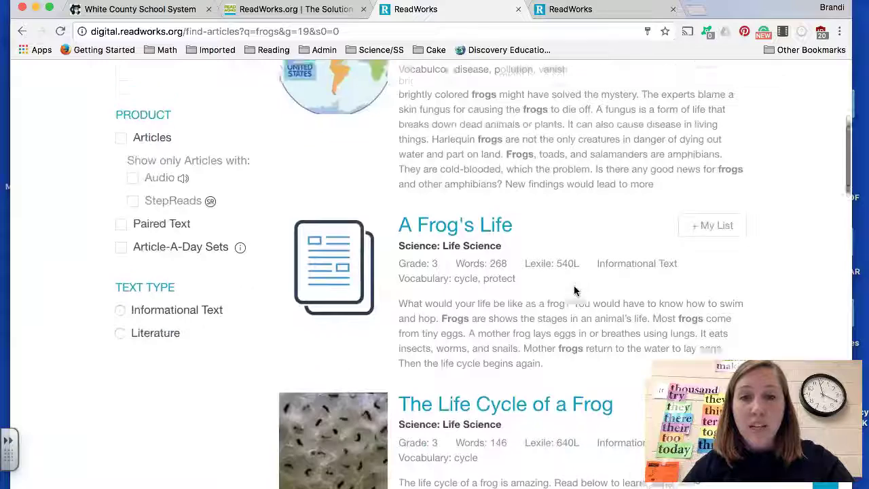
{"action": "scroll", "coordinate": [573, 291], "scroll_direction": "up", "scroll_amount": 1}
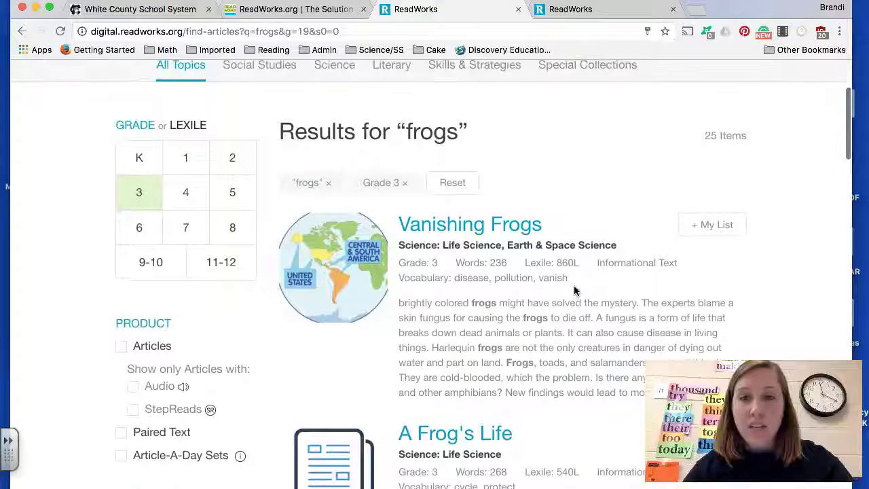
{"action": "left_click", "coordinate": [682, 221]}
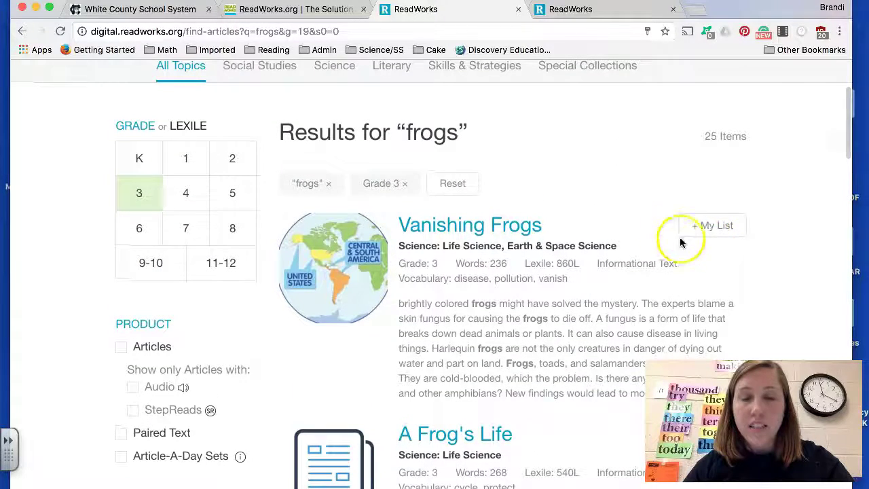
{"action": "scroll", "coordinate": [617, 213], "scroll_direction": "up", "scroll_amount": 4}
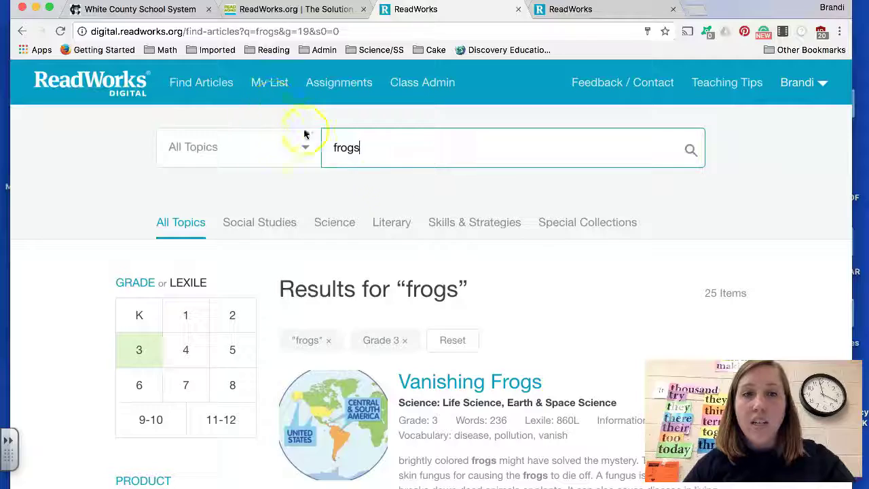
{"action": "scroll", "coordinate": [595, 354], "scroll_direction": "down", "scroll_amount": 1}
{"action": "scroll", "coordinate": [596, 354], "scroll_direction": "down", "scroll_amount": 3}
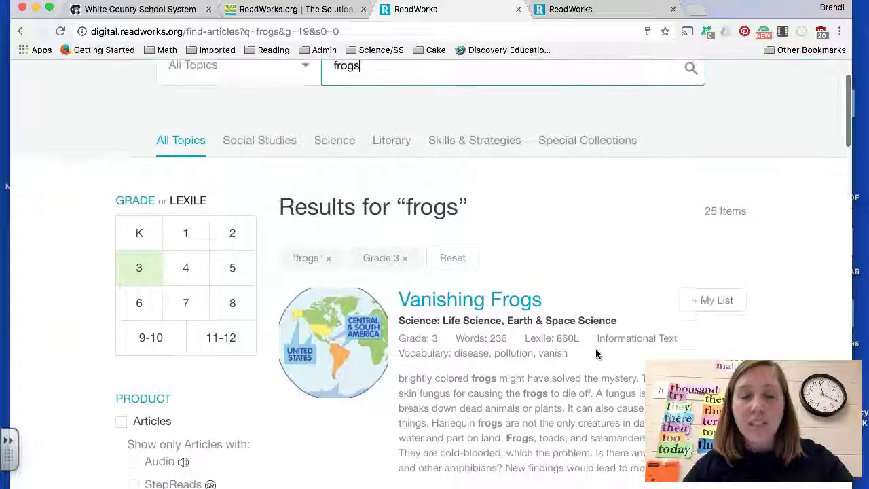
{"action": "left_click", "coordinate": [479, 240]}
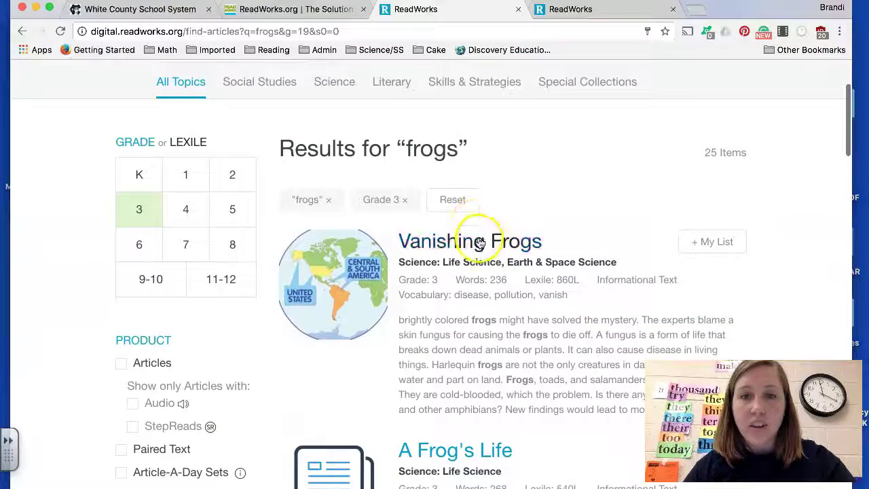
Step: Scroll through the Vanishing Frogs article text
{"action": "scroll", "coordinate": [495, 324], "scroll_direction": "down", "scroll_amount": 5}
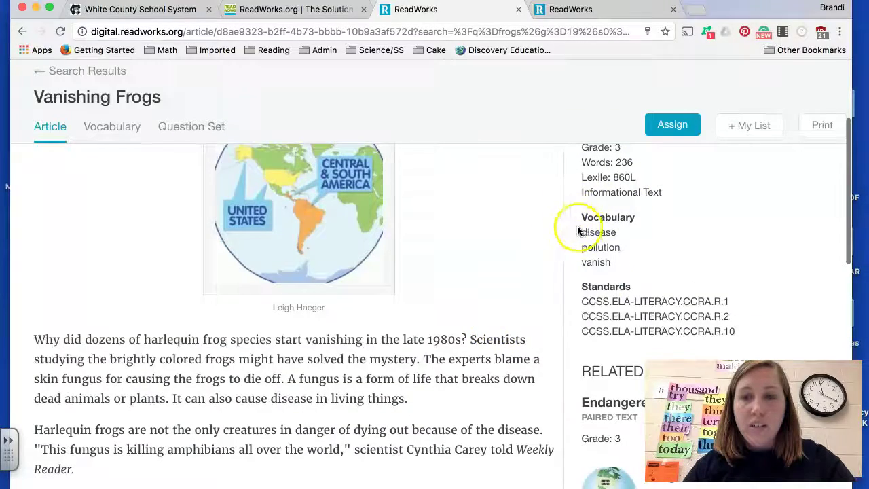
{"action": "scroll", "coordinate": [528, 264], "scroll_direction": "up", "scroll_amount": 4}
{"action": "scroll", "coordinate": [528, 264], "scroll_direction": "down", "scroll_amount": 5}
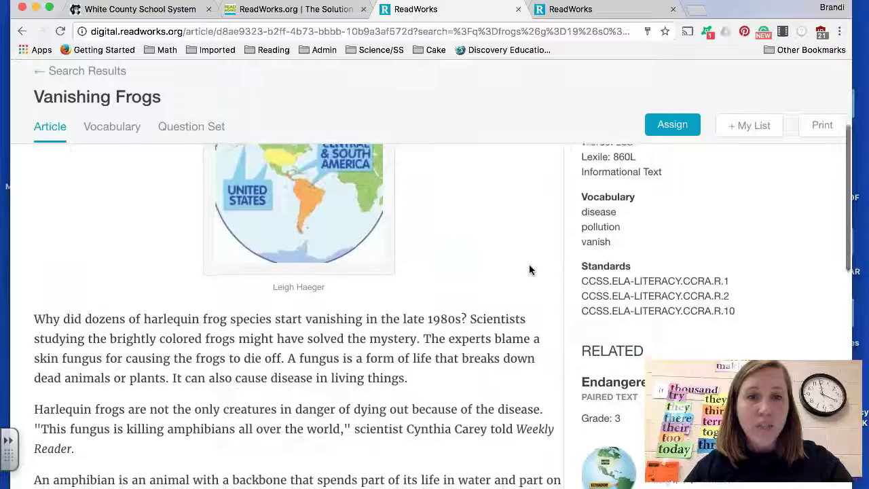
{"action": "scroll", "coordinate": [529, 270], "scroll_direction": "down", "scroll_amount": 9}
{"action": "scroll", "coordinate": [530, 269], "scroll_direction": "down", "scroll_amount": 5}
{"action": "scroll", "coordinate": [530, 269], "scroll_direction": "up", "scroll_amount": 10}
{"action": "scroll", "coordinate": [529, 267], "scroll_direction": "up", "scroll_amount": 10}
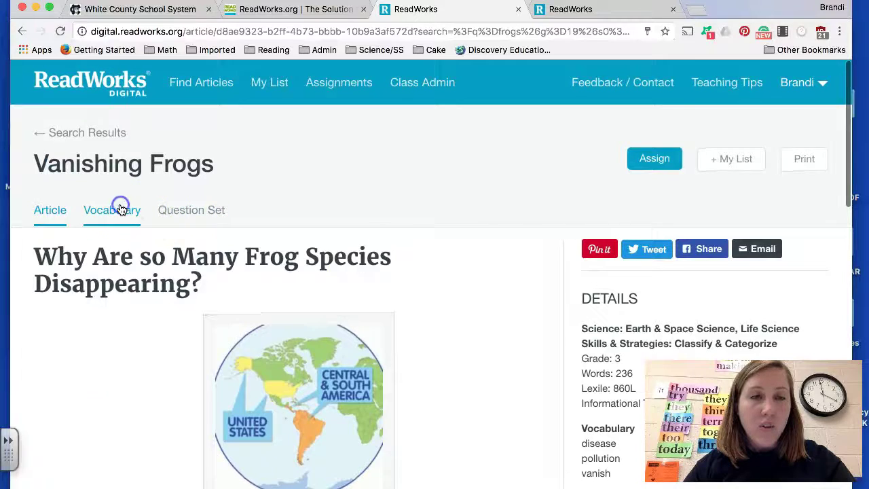
Step: View its Vocabulary, then browse the five-question Classify & Categorize question set
{"action": "left_click", "coordinate": [120, 209]}
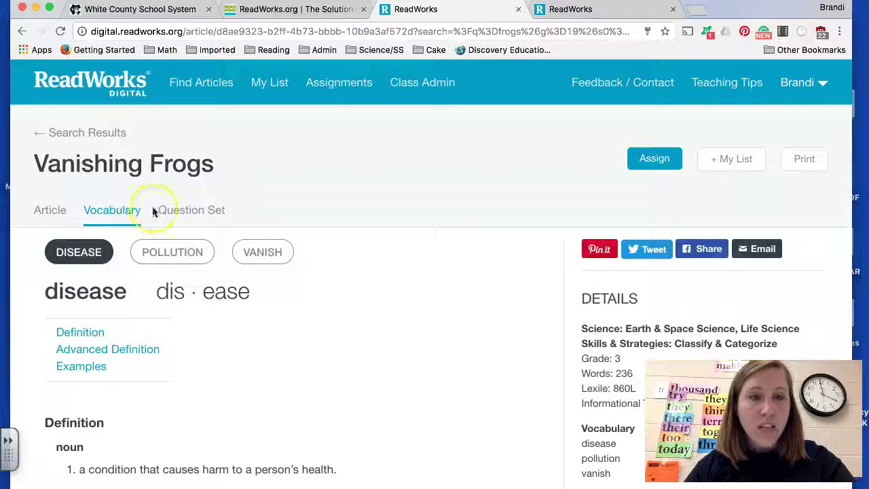
{"action": "left_click", "coordinate": [180, 212]}
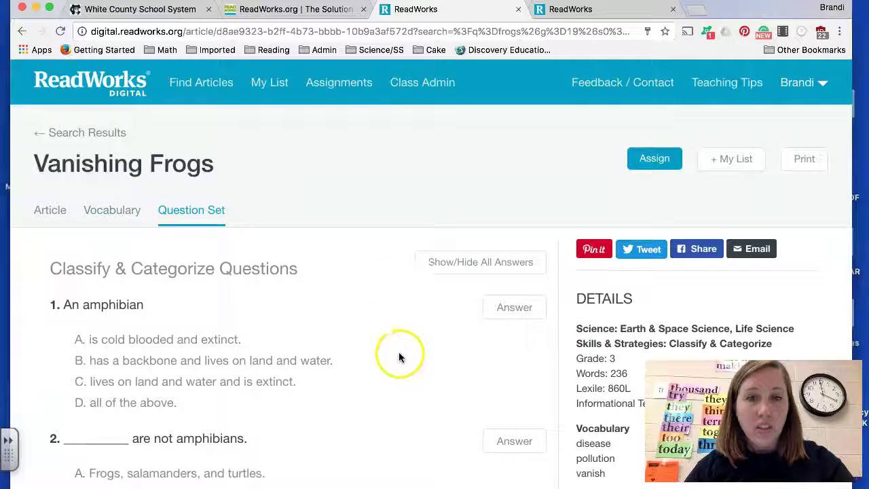
{"action": "scroll", "coordinate": [399, 357], "scroll_direction": "down", "scroll_amount": 10}
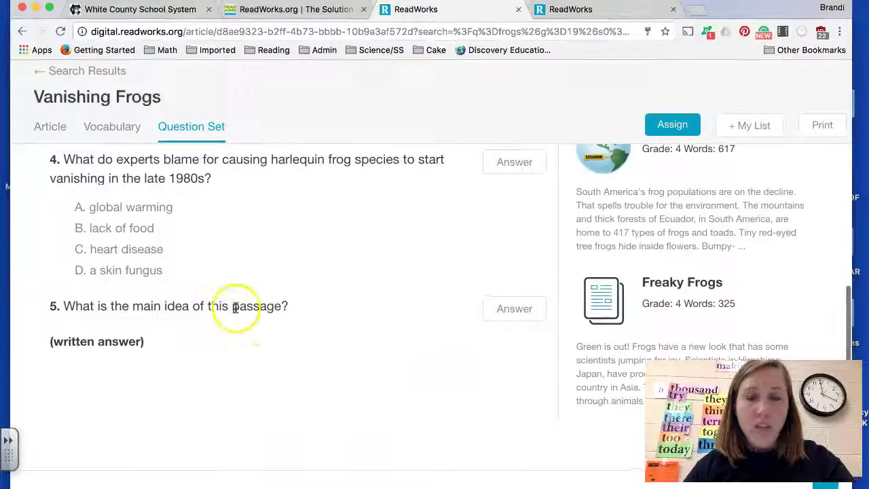
{"action": "scroll", "coordinate": [417, 307], "scroll_direction": "up", "scroll_amount": 10}
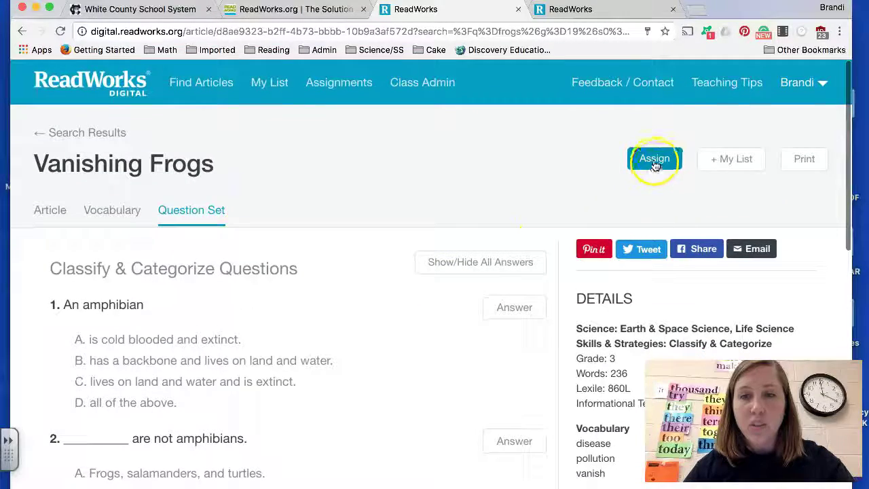
Step: Assign Vanishing Frogs to class 2017's whole class, keeping the 3/24/2017 start date
{"action": "left_click", "coordinate": [654, 161]}
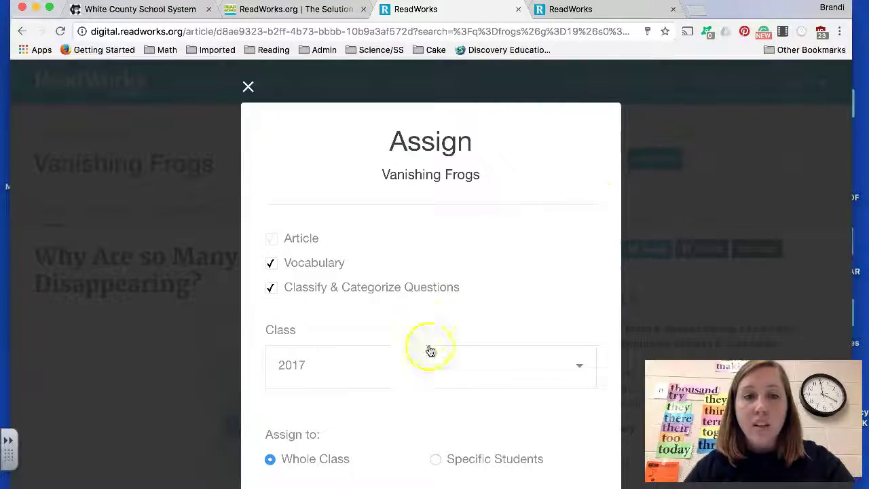
{"action": "scroll", "coordinate": [485, 378], "scroll_direction": "down", "scroll_amount": 2}
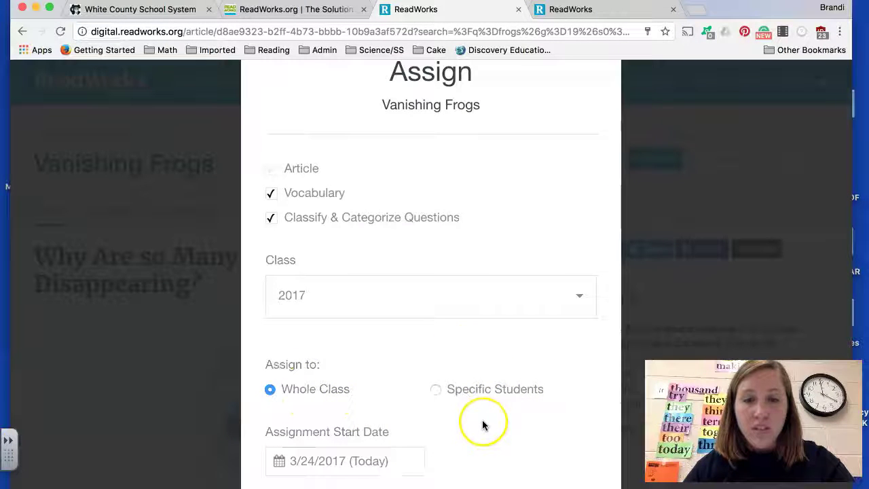
{"action": "scroll", "coordinate": [483, 421], "scroll_direction": "down", "scroll_amount": 2}
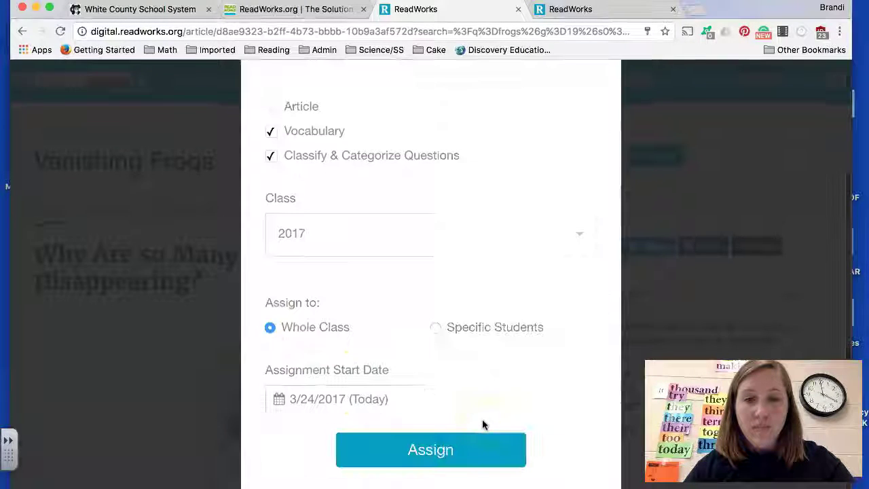
{"action": "left_click", "coordinate": [392, 399]}
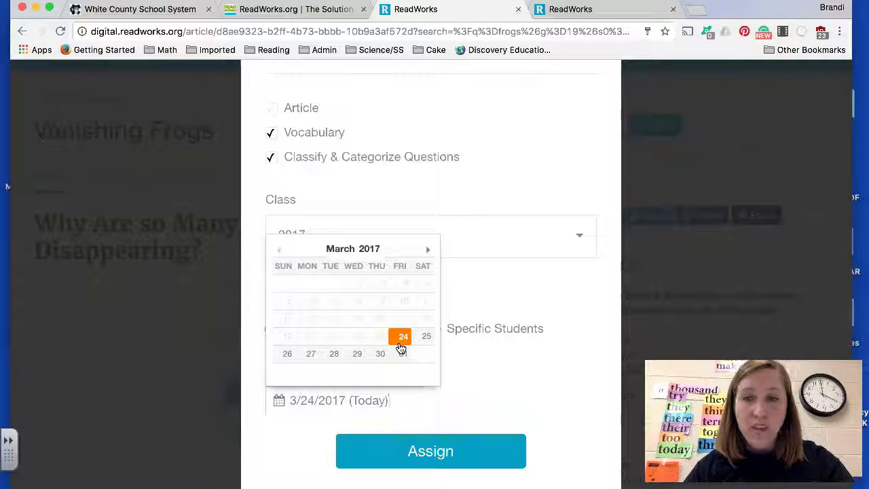
{"action": "left_click", "coordinate": [427, 250]}
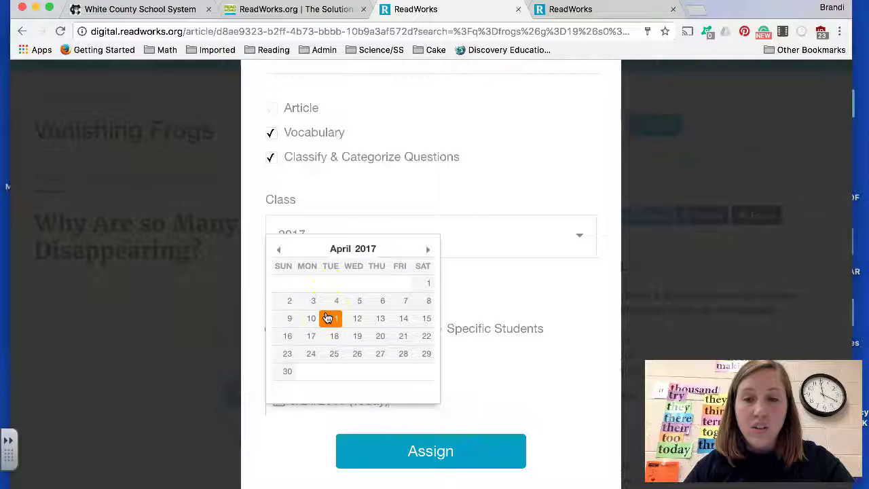
{"action": "left_click", "coordinate": [475, 361]}
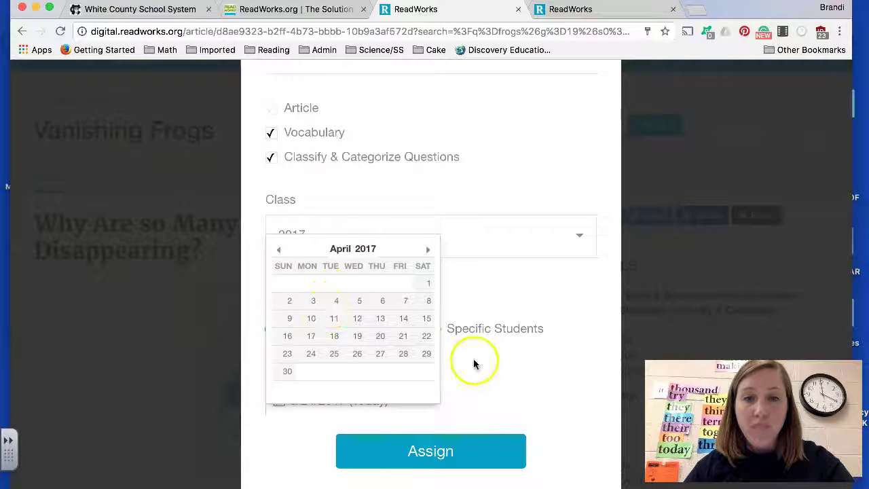
{"action": "left_click", "coordinate": [443, 459]}
{"action": "left_click", "coordinate": [429, 394]}
{"action": "scroll", "coordinate": [327, 299], "scroll_direction": "up", "scroll_amount": 1}
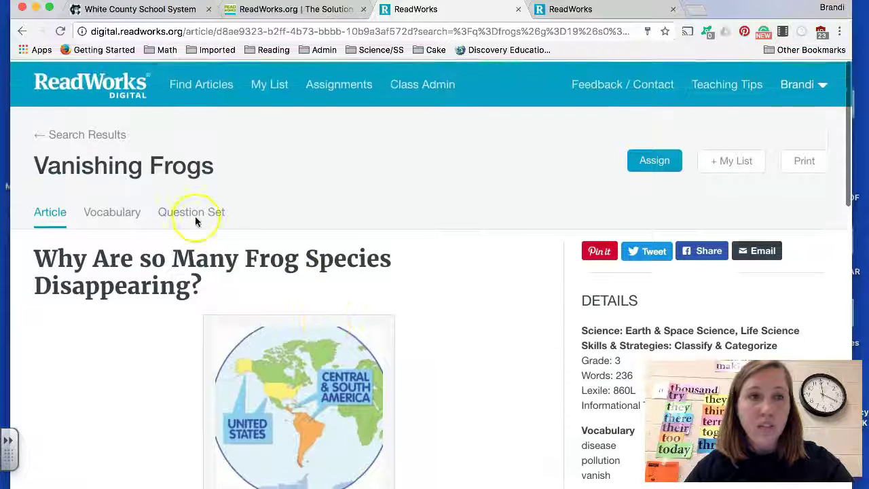
Step: Open The Life Cycle of a Frog from the frogs results and assign it to the whole class
{"action": "left_click", "coordinate": [106, 146]}
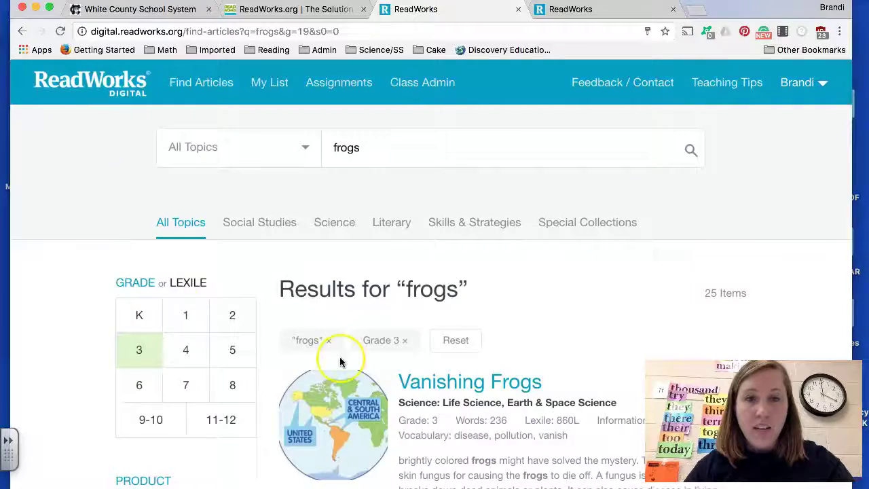
{"action": "scroll", "coordinate": [341, 360], "scroll_direction": "down", "scroll_amount": 3}
{"action": "scroll", "coordinate": [340, 361], "scroll_direction": "down", "scroll_amount": 5}
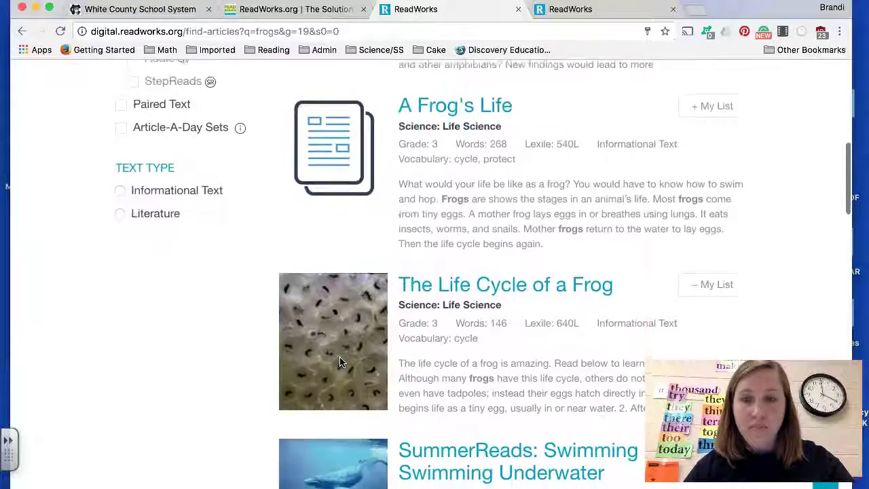
{"action": "left_click", "coordinate": [498, 273]}
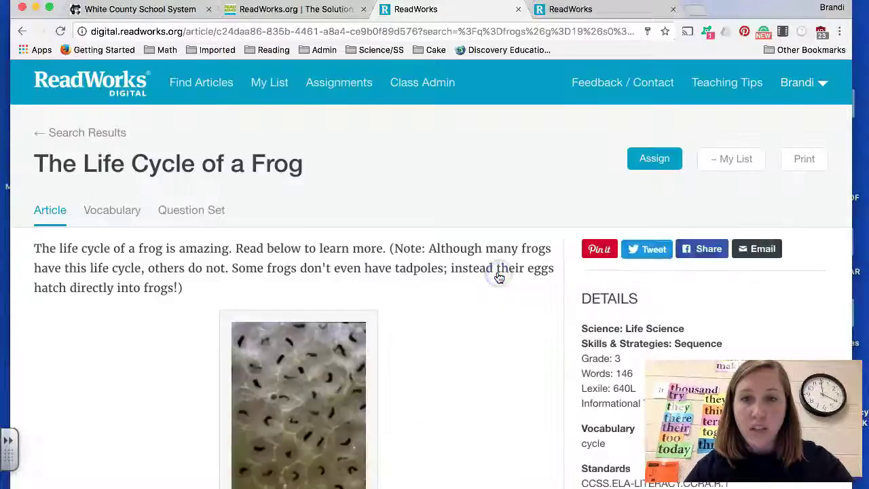
{"action": "left_click", "coordinate": [656, 161]}
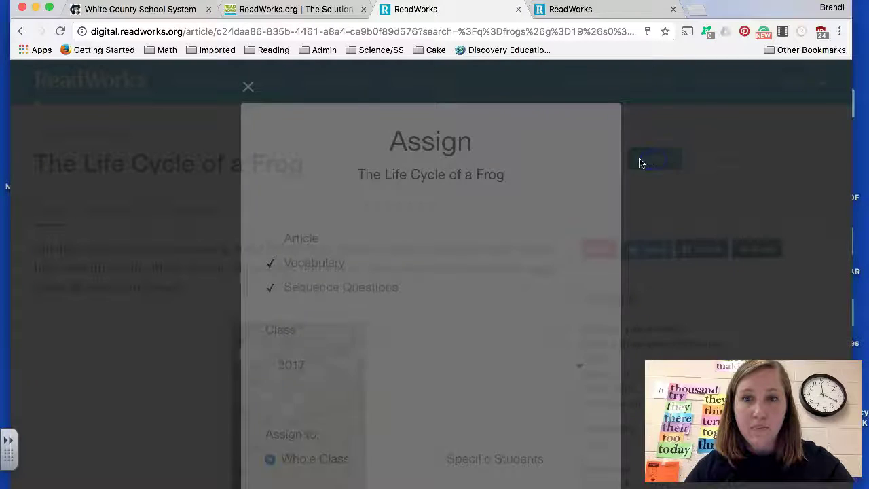
{"action": "scroll", "coordinate": [372, 391], "scroll_direction": "down", "scroll_amount": 3}
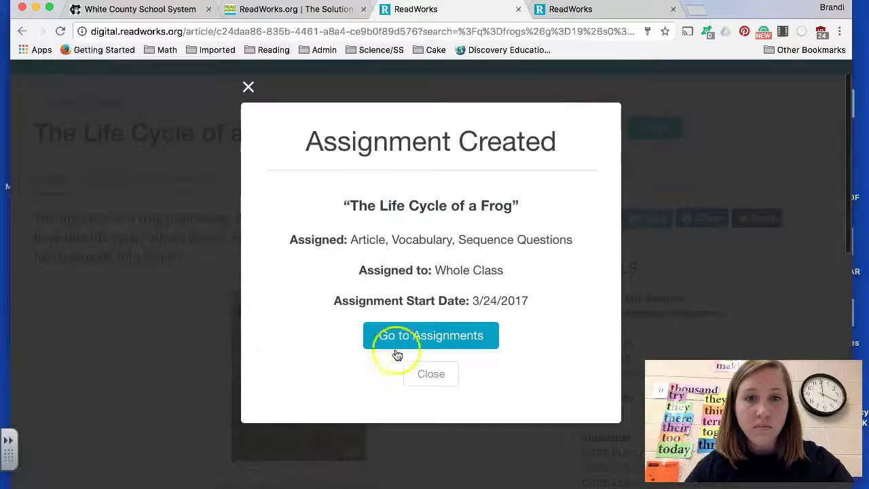
{"action": "left_click", "coordinate": [424, 374]}
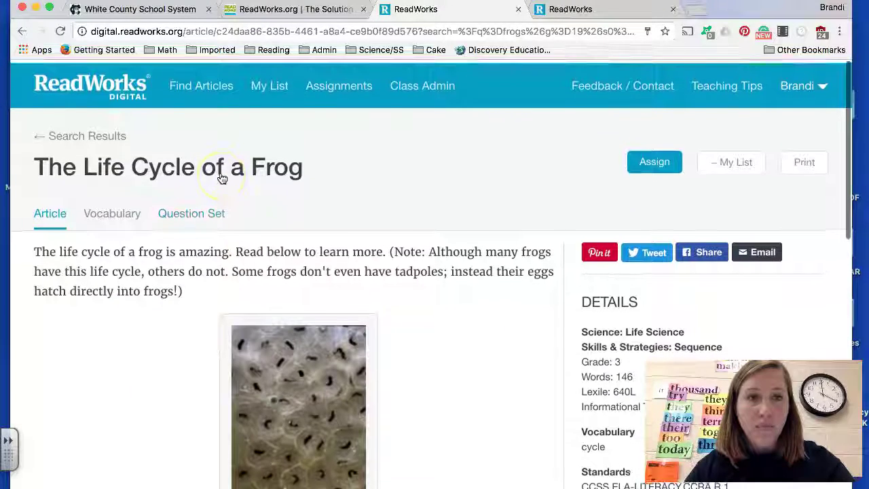
{"action": "left_click", "coordinate": [112, 138]}
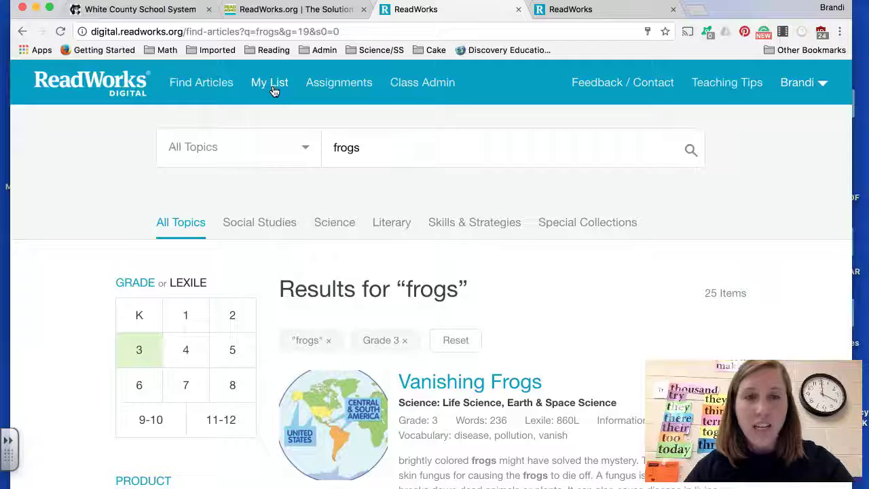
Step: Open Current Assignments and check The Life Cycle of a Frog's actions list without changes
{"action": "left_click", "coordinate": [310, 91]}
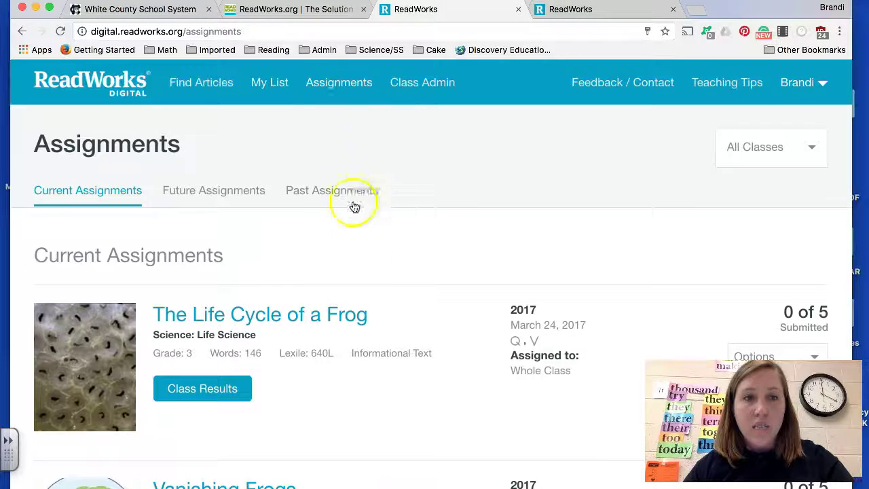
{"action": "scroll", "coordinate": [363, 256], "scroll_direction": "down", "scroll_amount": 5}
{"action": "scroll", "coordinate": [362, 260], "scroll_direction": "down", "scroll_amount": 6}
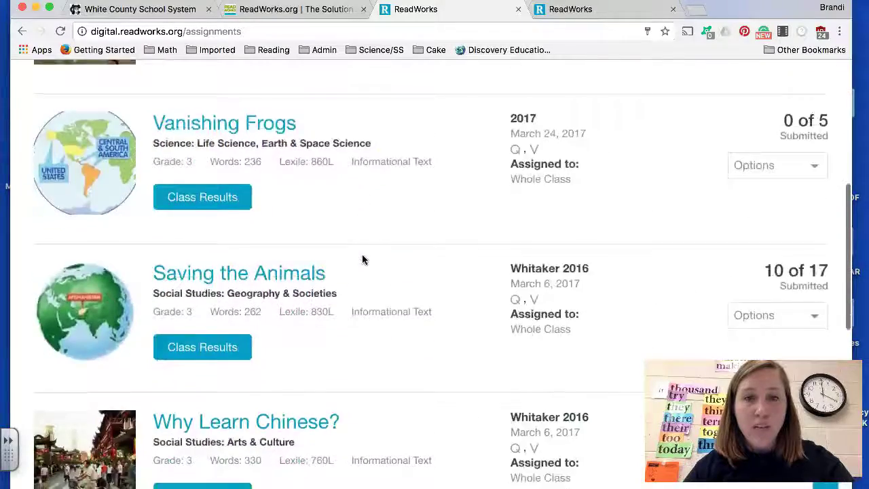
{"action": "scroll", "coordinate": [362, 259], "scroll_direction": "up", "scroll_amount": 7}
{"action": "scroll", "coordinate": [363, 259], "scroll_direction": "up", "scroll_amount": 1}
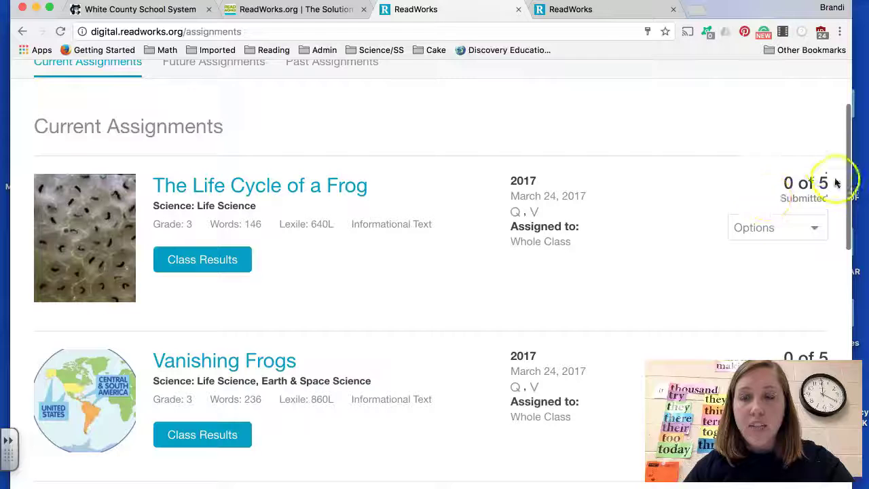
{"action": "left_click", "coordinate": [812, 232]}
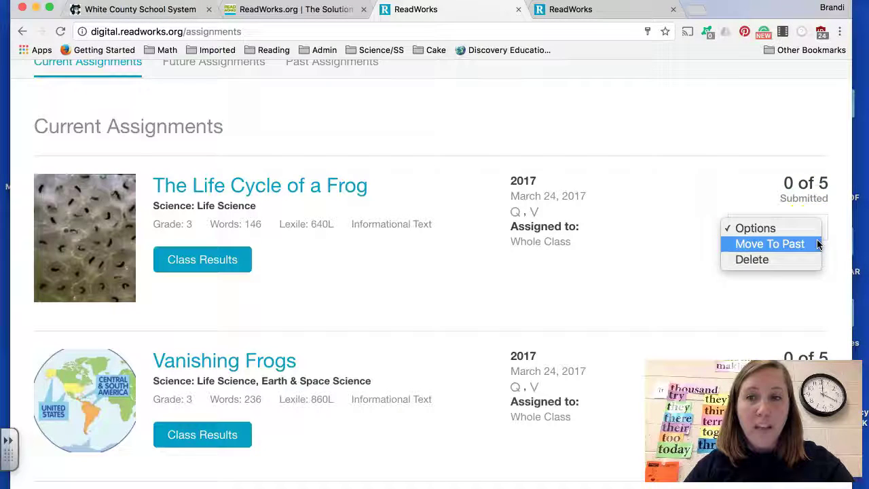
{"action": "left_click", "coordinate": [813, 251]}
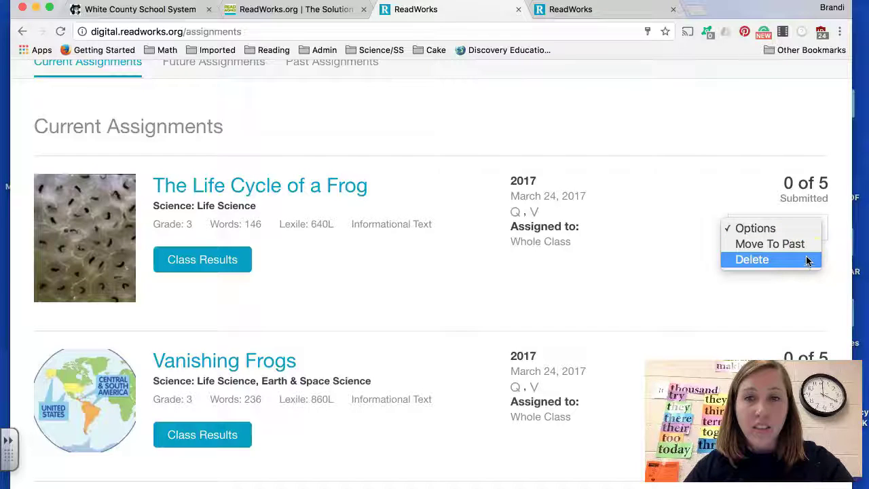
{"action": "left_click", "coordinate": [808, 251]}
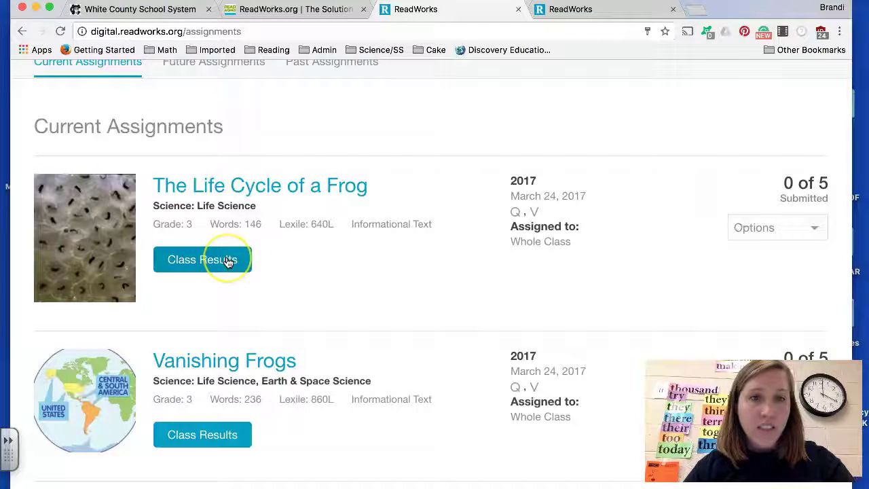
Step: Scroll to Famous African Americans - Frederick Douglass and open its Class Results
{"action": "scroll", "coordinate": [353, 281], "scroll_direction": "down", "scroll_amount": 5}
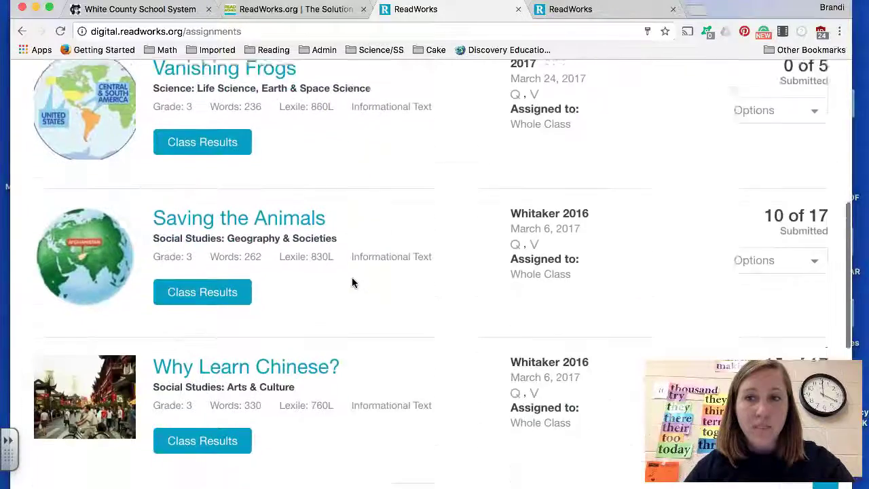
{"action": "scroll", "coordinate": [352, 282], "scroll_direction": "down", "scroll_amount": 7}
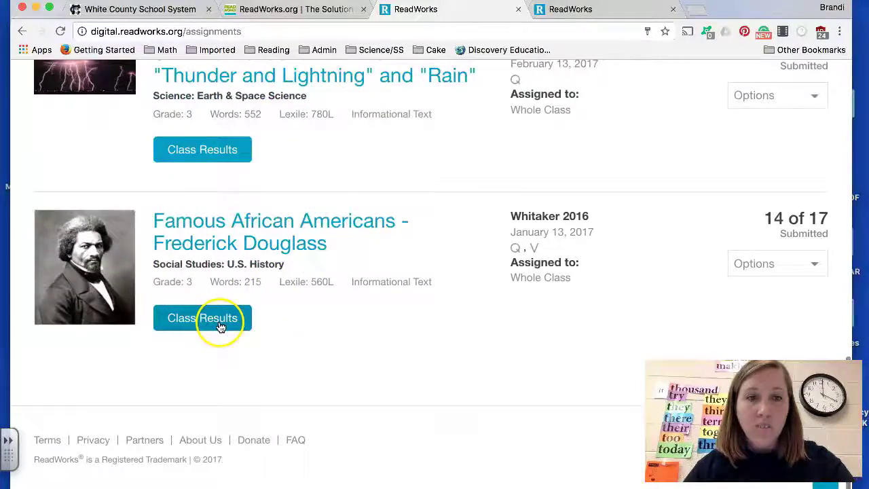
{"action": "left_click", "coordinate": [220, 326]}
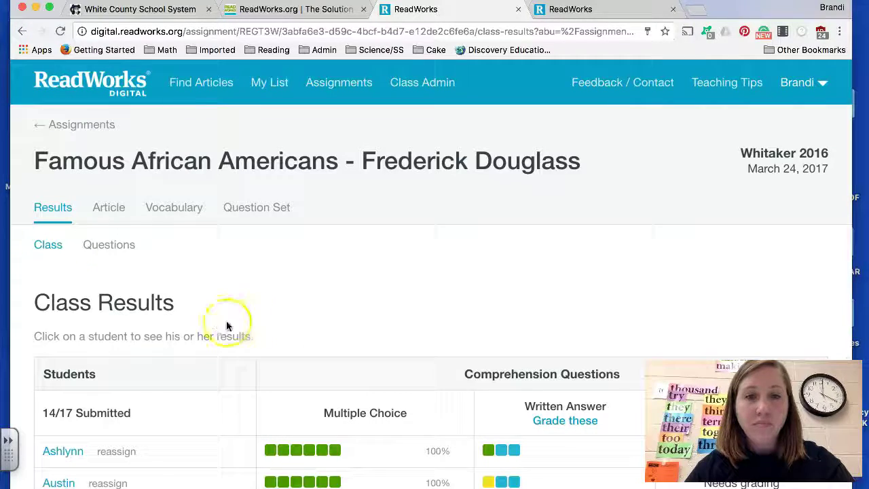
Step: Open 'Grade these' for the Douglass written answers and scroll to question 6's student responses
{"action": "scroll", "coordinate": [399, 291], "scroll_direction": "down", "scroll_amount": 4}
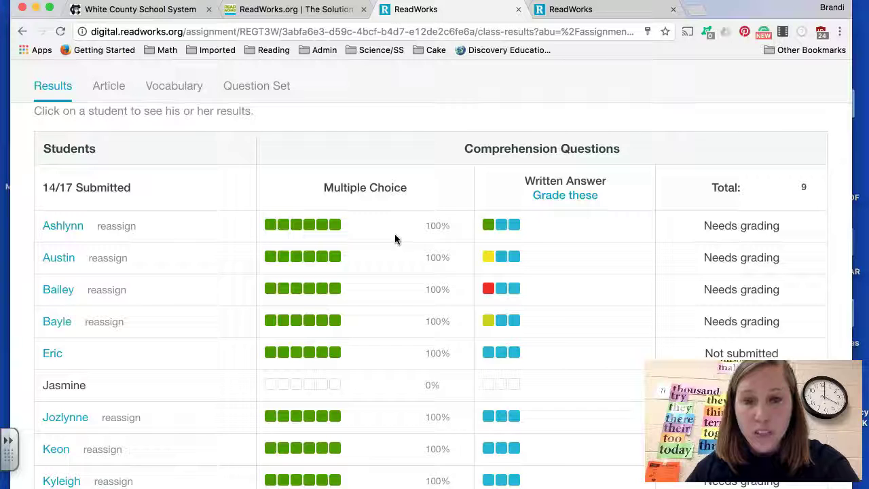
{"action": "left_click", "coordinate": [577, 196]}
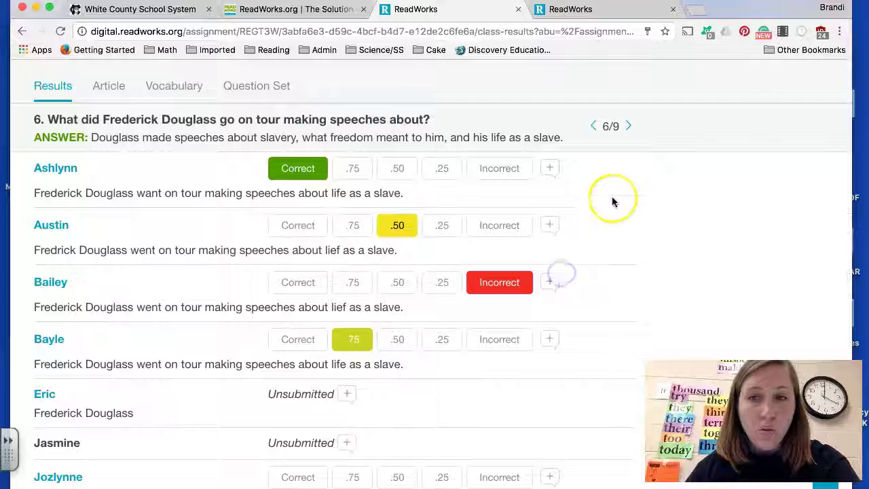
{"action": "scroll", "coordinate": [612, 199], "scroll_direction": "up", "scroll_amount": 5}
{"action": "scroll", "coordinate": [611, 202], "scroll_direction": "up", "scroll_amount": 5}
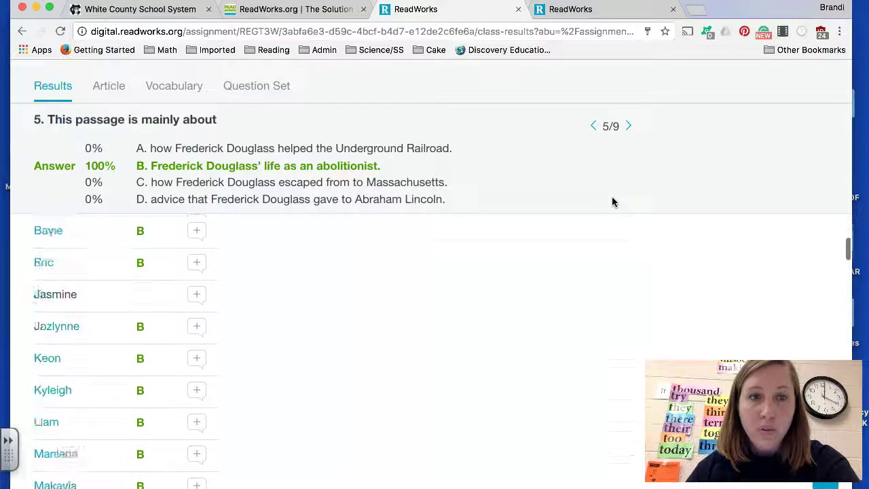
{"action": "scroll", "coordinate": [611, 201], "scroll_direction": "up", "scroll_amount": 2}
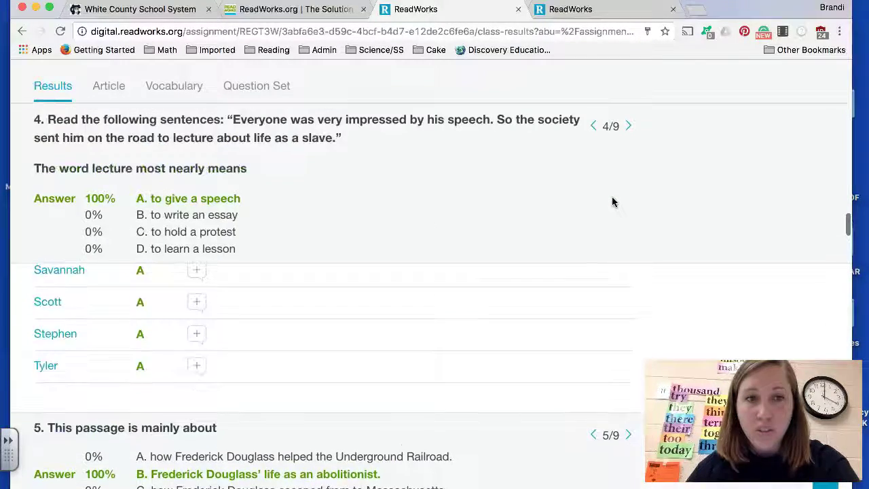
{"action": "scroll", "coordinate": [612, 201], "scroll_direction": "down", "scroll_amount": 10}
{"action": "scroll", "coordinate": [611, 201], "scroll_direction": "down", "scroll_amount": 8}
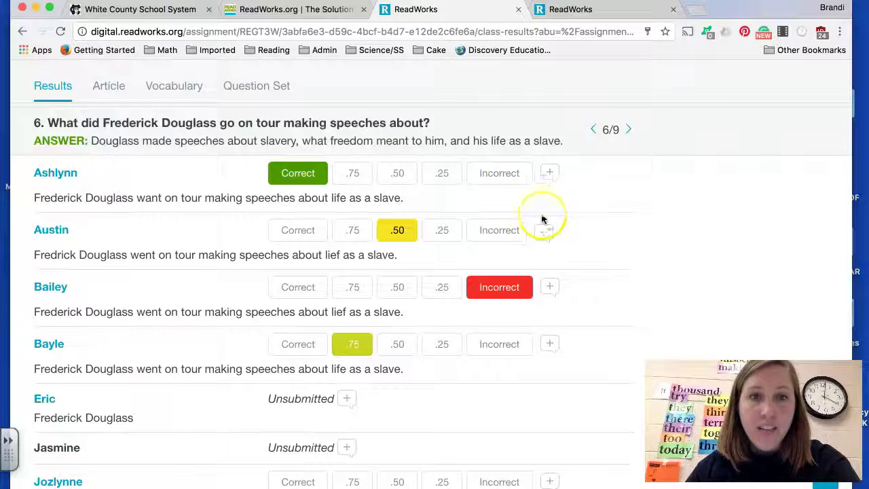
Step: Add the note 'Nice job restating the question!' to the first student's answer
{"action": "left_click", "coordinate": [554, 176]}
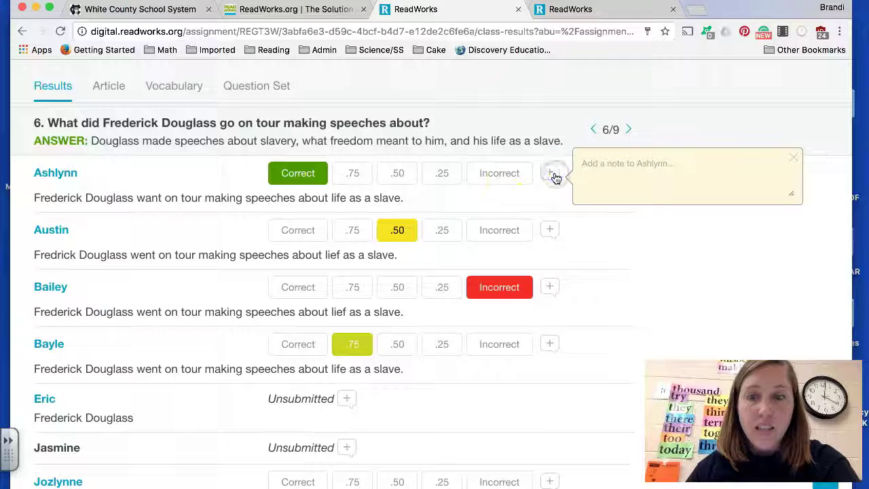
{"action": "type", "text": "Nie job"}
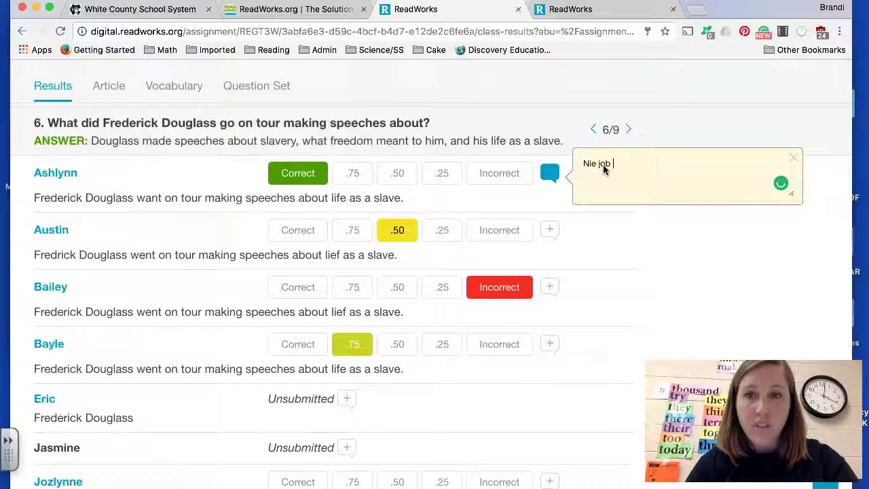
{"action": "type", "text": "ce job rest"}
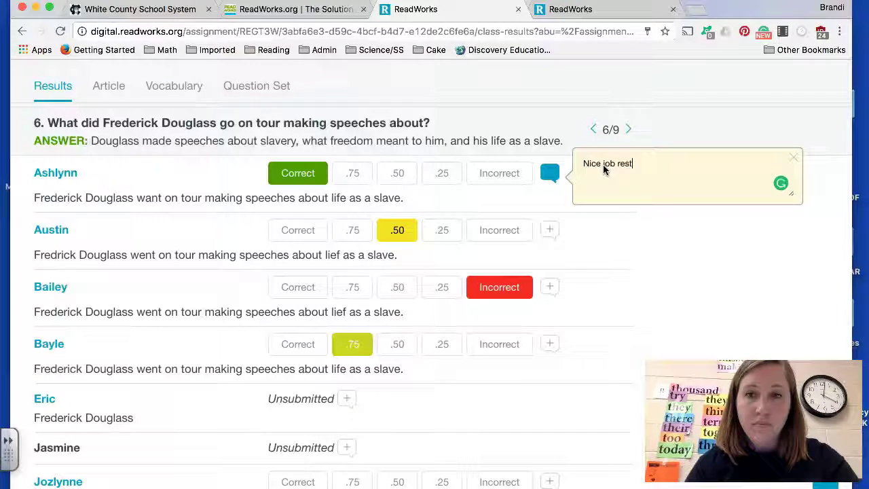
{"action": "type", "text": "ating the question!"}
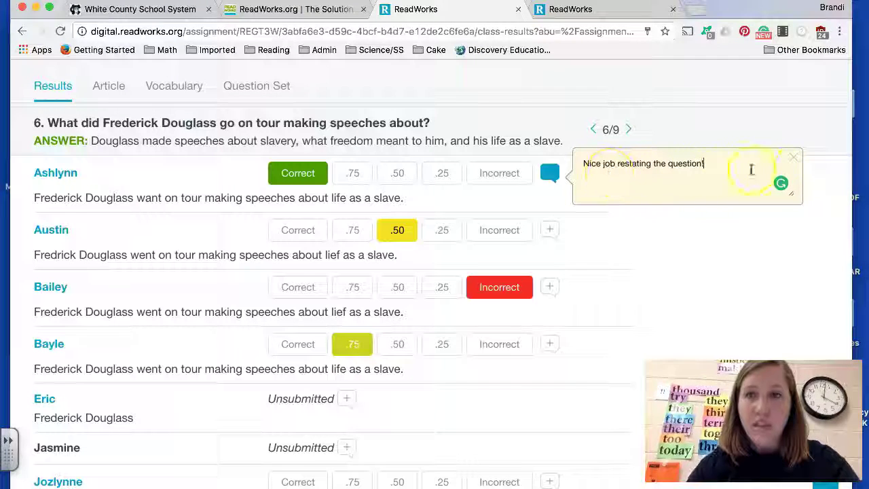
{"action": "left_click", "coordinate": [793, 158]}
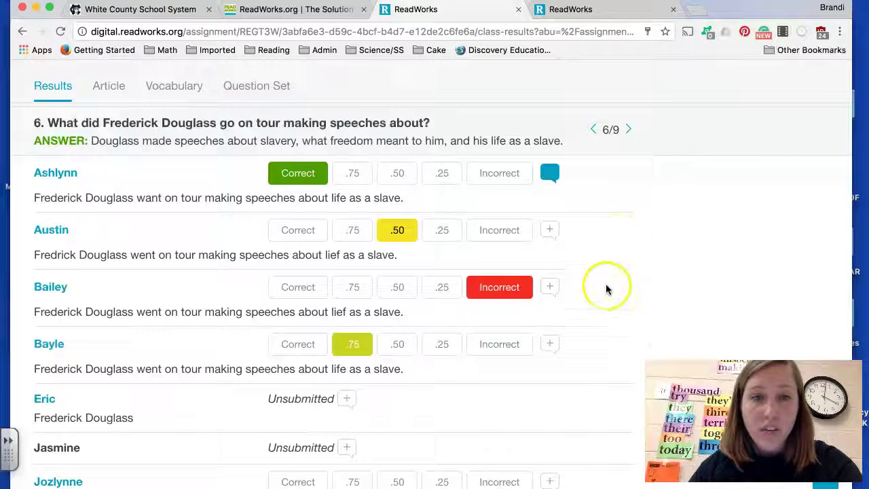
Step: Score three more question 6 answers as Correct, .75 and .50
{"action": "scroll", "coordinate": [603, 306], "scroll_direction": "down", "scroll_amount": 2}
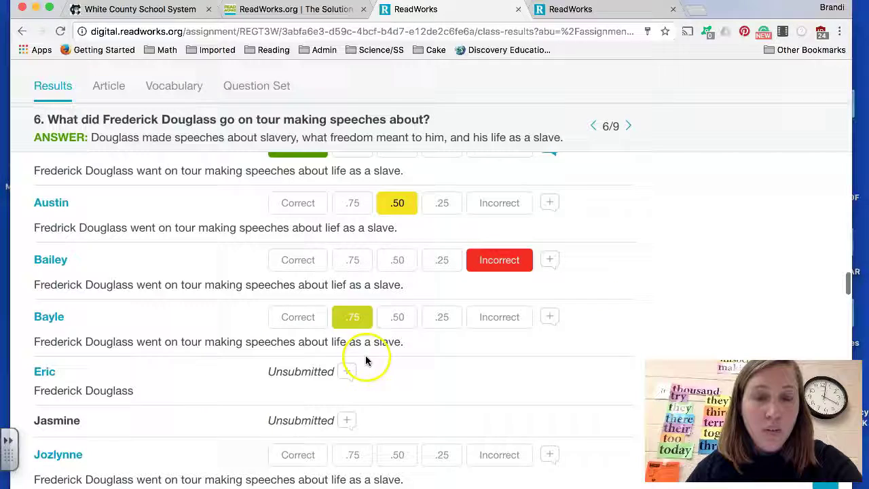
{"action": "scroll", "coordinate": [398, 418], "scroll_direction": "down", "scroll_amount": 5}
{"action": "scroll", "coordinate": [397, 420], "scroll_direction": "down", "scroll_amount": 3}
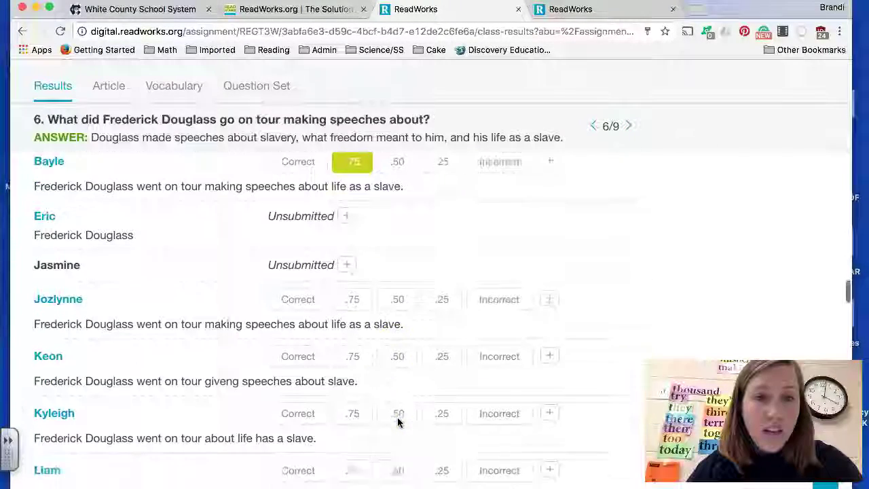
{"action": "left_click", "coordinate": [313, 354]}
{"action": "left_click", "coordinate": [350, 302]}
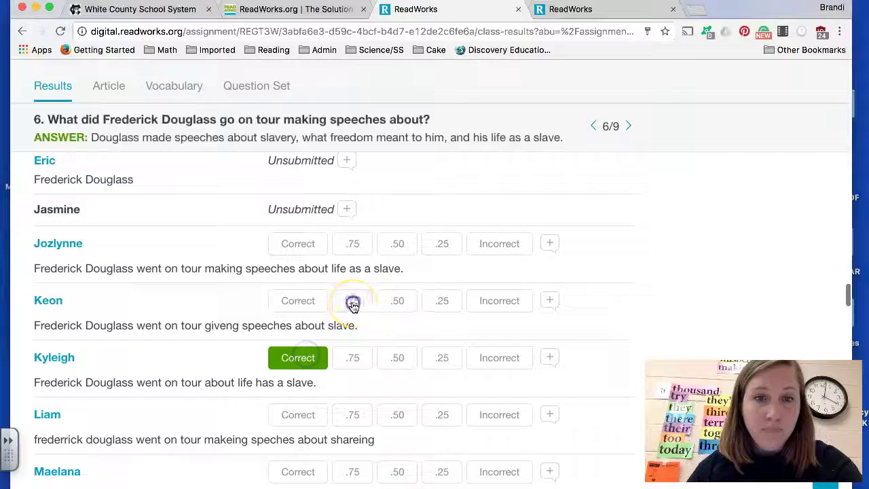
{"action": "left_click", "coordinate": [407, 245]}
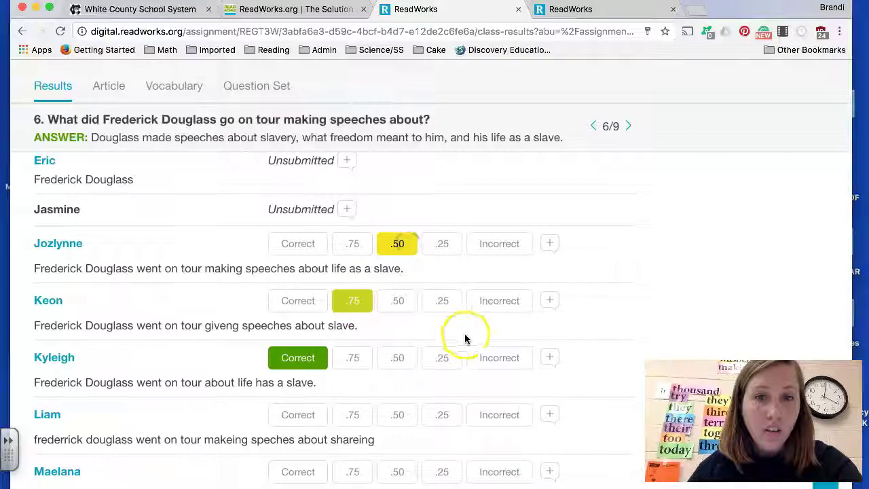
Step: Go back to the class results summary
{"action": "scroll", "coordinate": [465, 335], "scroll_direction": "down", "scroll_amount": 4}
{"action": "scroll", "coordinate": [465, 334], "scroll_direction": "up", "scroll_amount": 4}
{"action": "scroll", "coordinate": [465, 333], "scroll_direction": "up", "scroll_amount": 10}
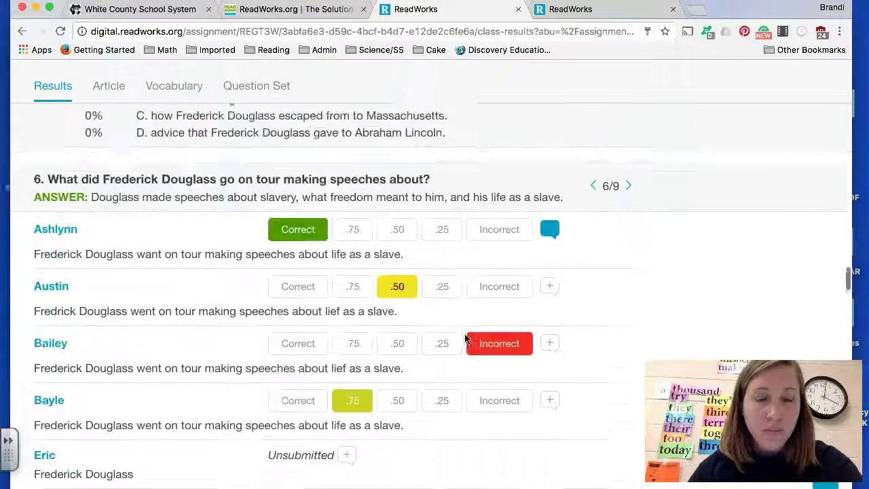
{"action": "left_click", "coordinate": [22, 31]}
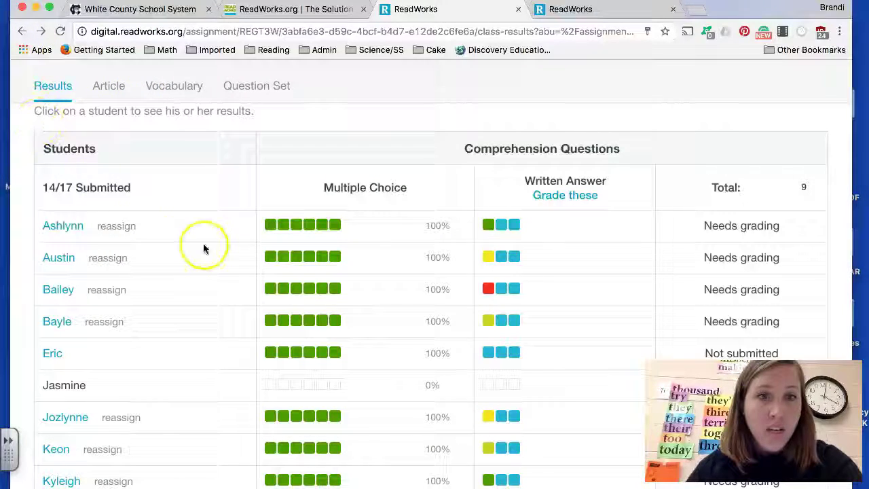
{"action": "scroll", "coordinate": [238, 288], "scroll_direction": "down", "scroll_amount": 1}
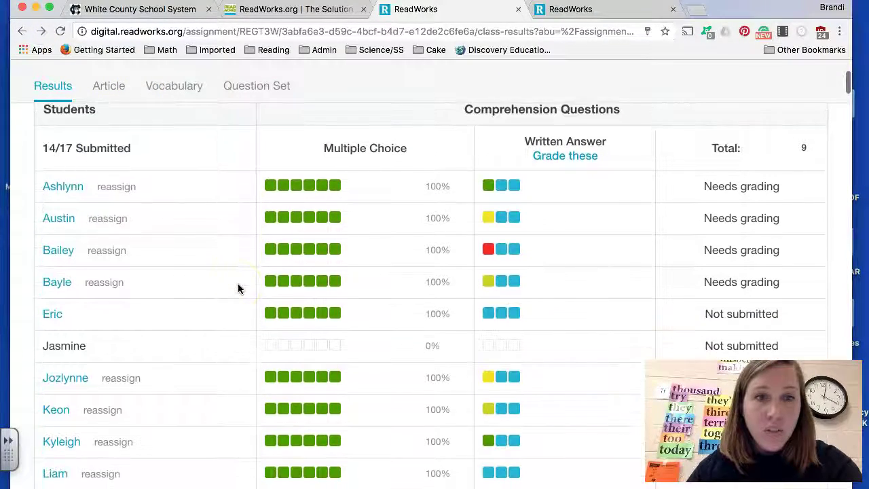
{"action": "left_click", "coordinate": [126, 188]}
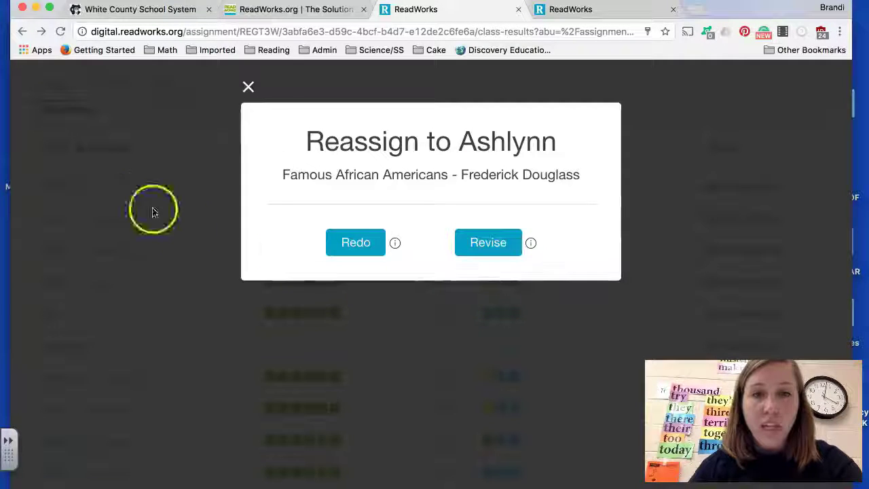
{"action": "left_click", "coordinate": [359, 252]}
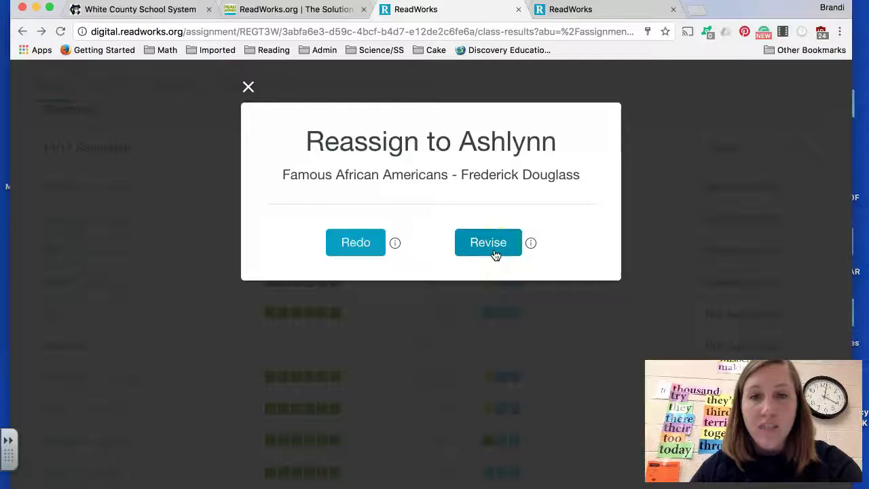
{"action": "left_click", "coordinate": [248, 86]}
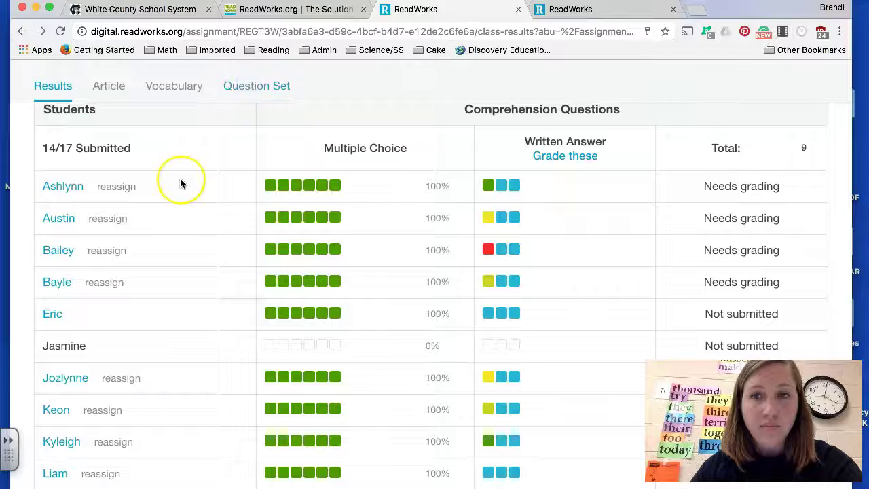
{"action": "scroll", "coordinate": [181, 182], "scroll_direction": "up", "scroll_amount": 5}
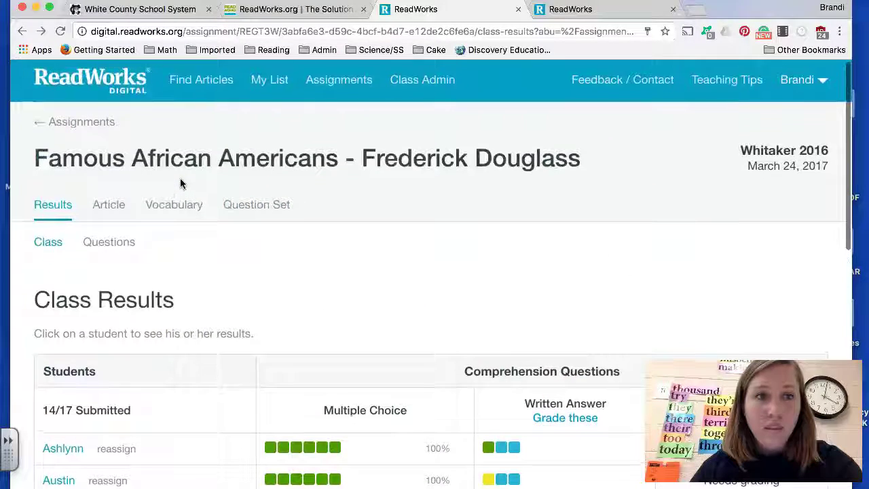
Step: Return to the assignments list and glance at the Feedback / Contact form before closing it
{"action": "left_click", "coordinate": [97, 122]}
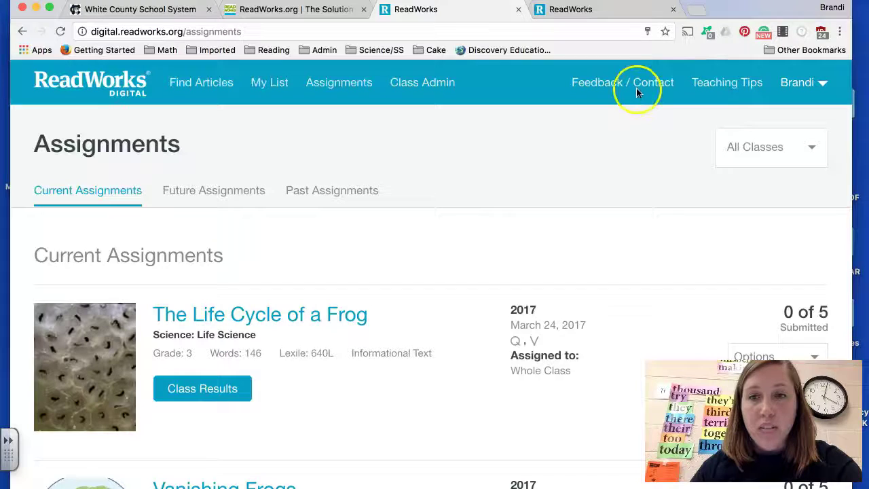
{"action": "left_click", "coordinate": [634, 85]}
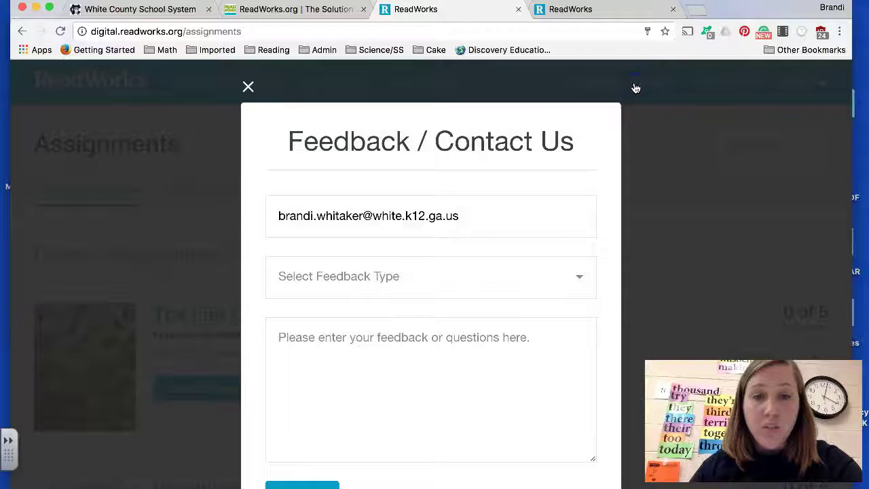
{"action": "left_click", "coordinate": [664, 124]}
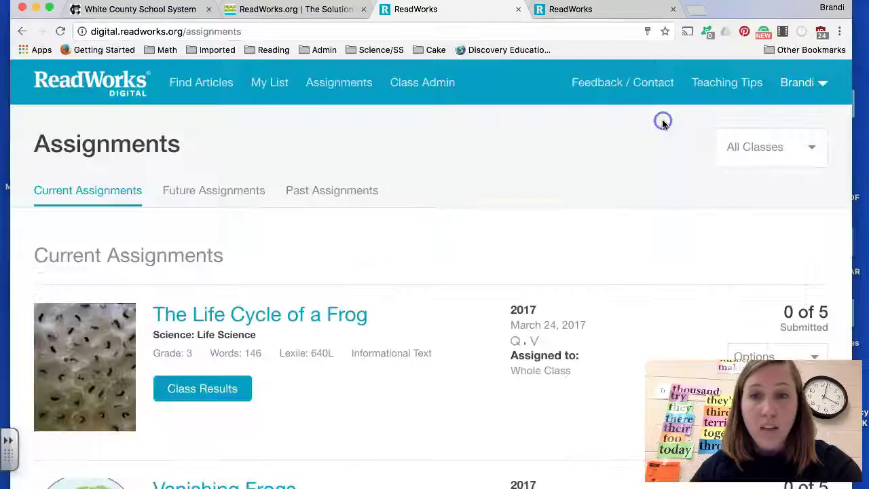
Step: Look over the Teaching Tips page, then switch to the Student Log In page
{"action": "left_click", "coordinate": [725, 87]}
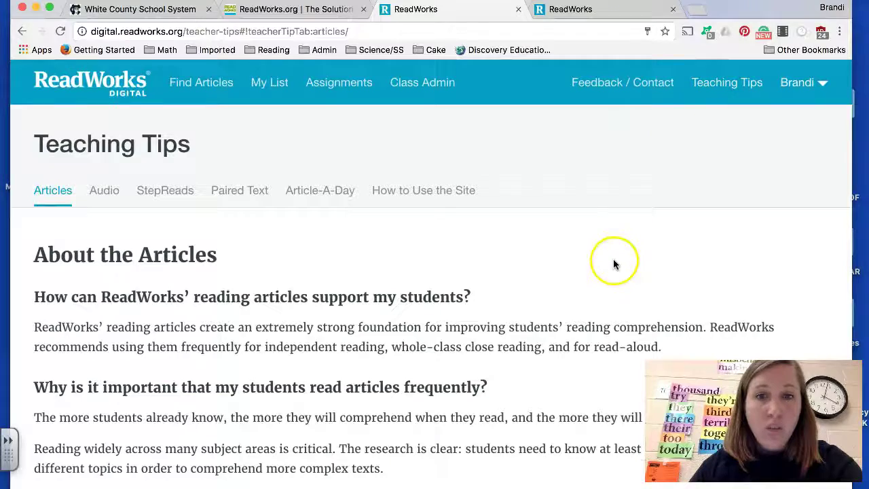
{"action": "scroll", "coordinate": [612, 224], "scroll_direction": "down", "scroll_amount": 1}
{"action": "scroll", "coordinate": [613, 219], "scroll_direction": "up", "scroll_amount": 1}
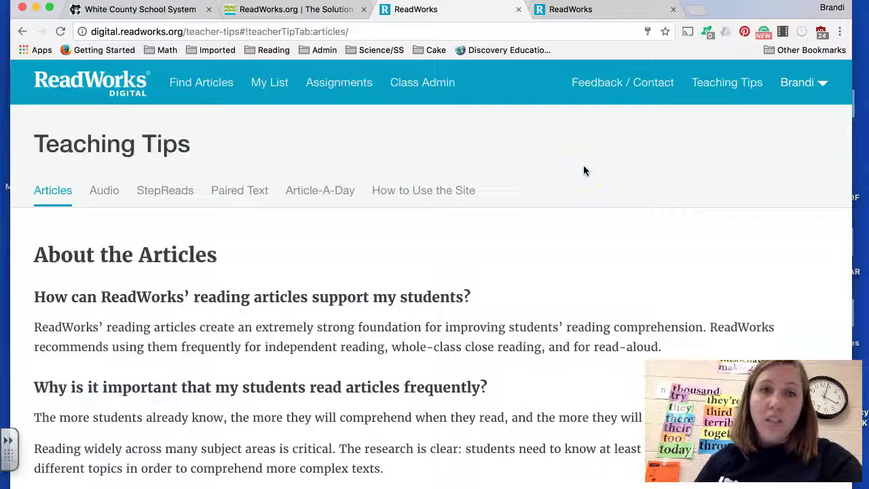
{"action": "left_click", "coordinate": [578, 11]}
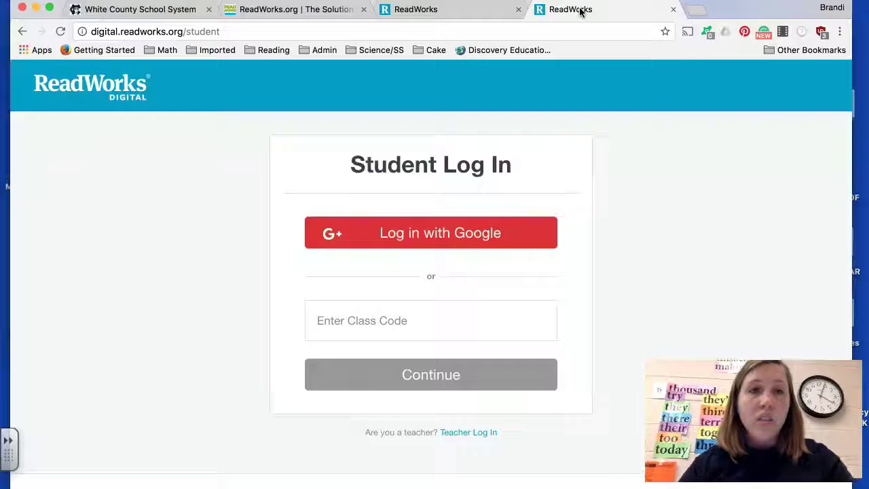
Step: Copy the 2017 class code from the teacher's class list and enter it on Student Log In
{"action": "left_click", "coordinate": [563, 319]}
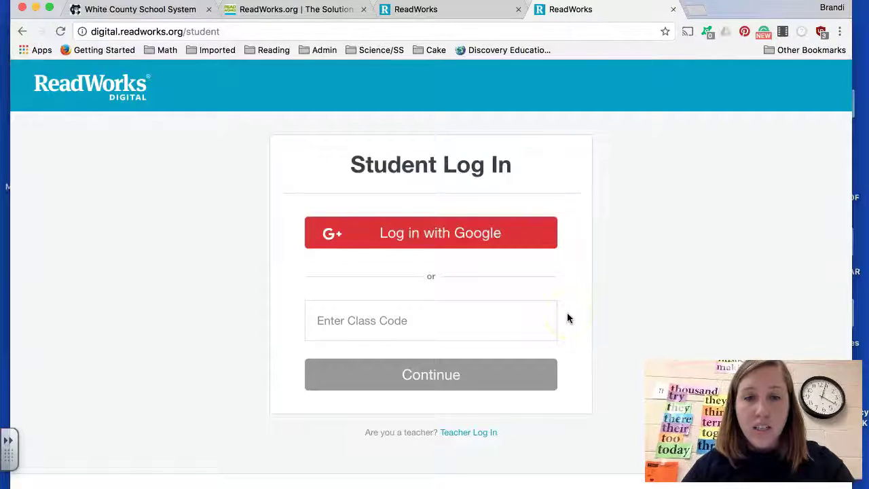
{"action": "left_click", "coordinate": [446, 9]}
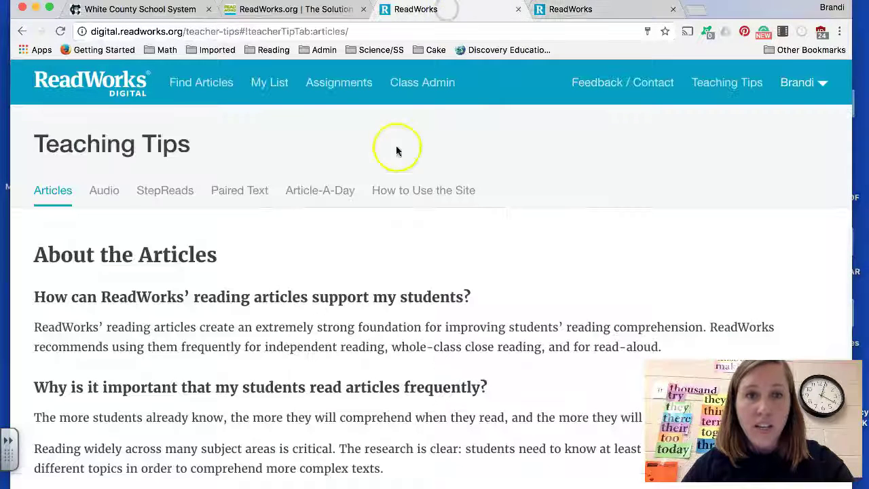
{"action": "left_click", "coordinate": [372, 82]}
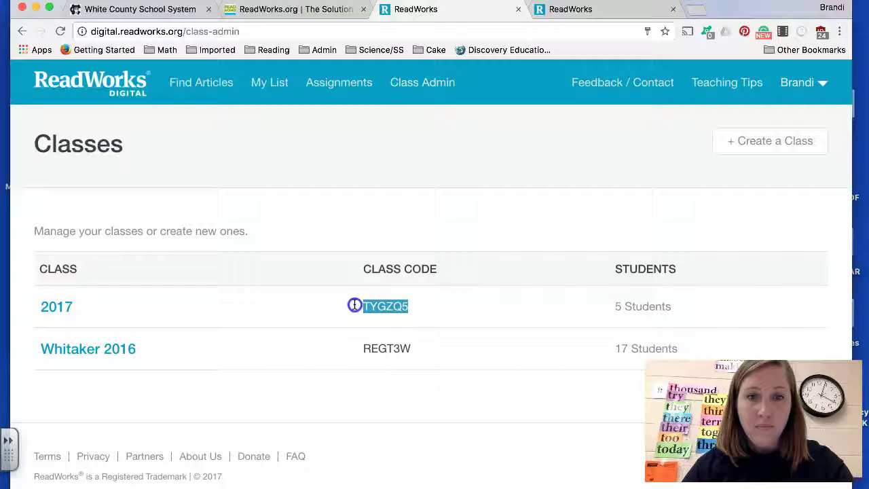
{"action": "left_click", "coordinate": [583, 15]}
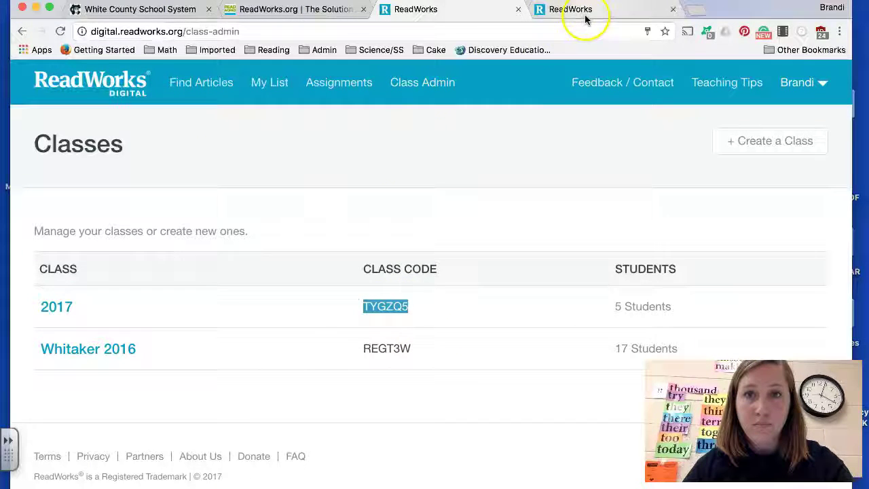
{"action": "left_click", "coordinate": [477, 319]}
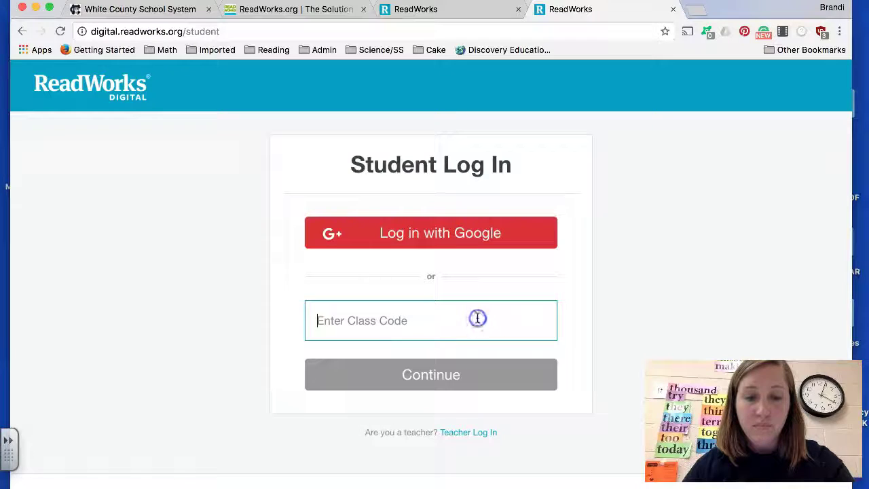
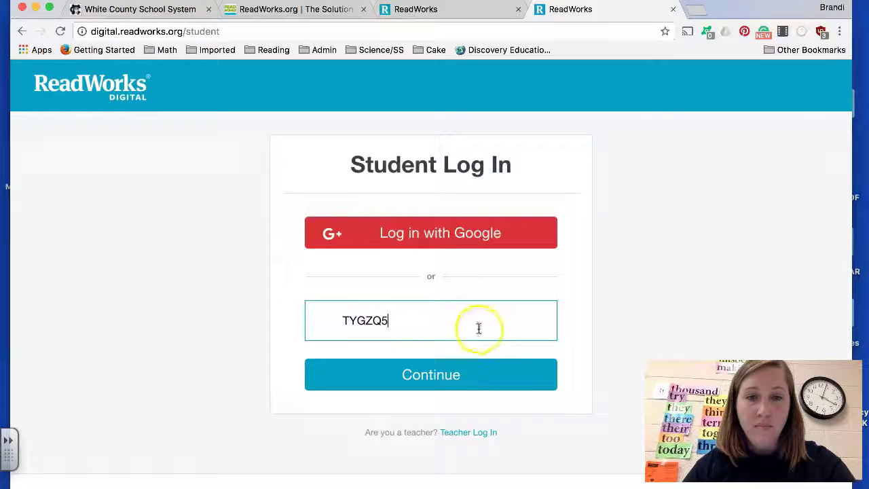
{"action": "left_click", "coordinate": [458, 371]}
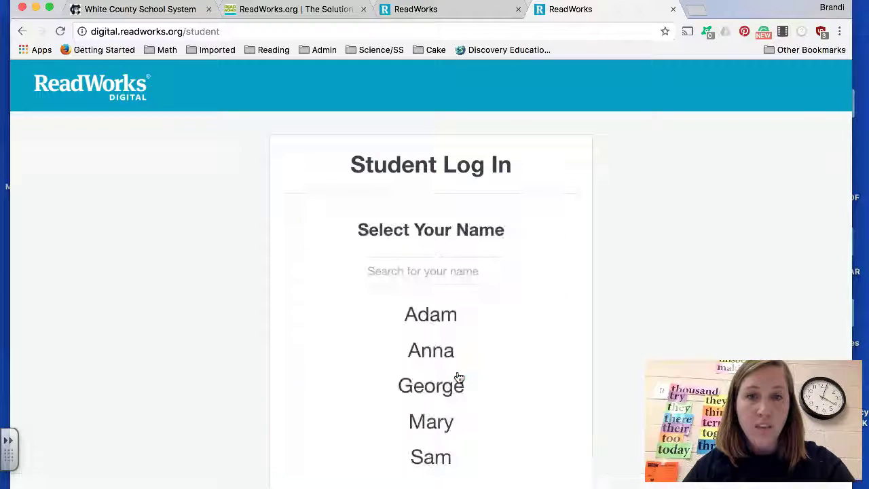
Step: Choose the student's name and sign in with the student's password
{"action": "left_click", "coordinate": [440, 355]}
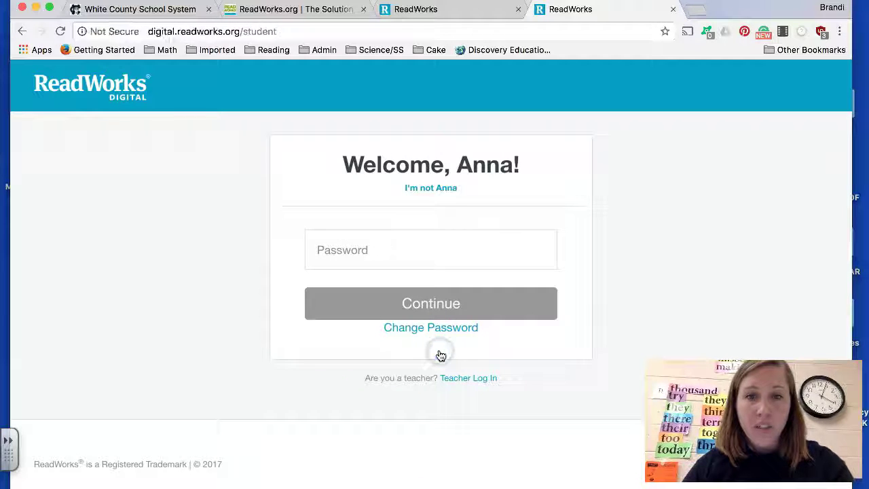
{"action": "left_click", "coordinate": [381, 251]}
{"action": "type", "text": "••••"}
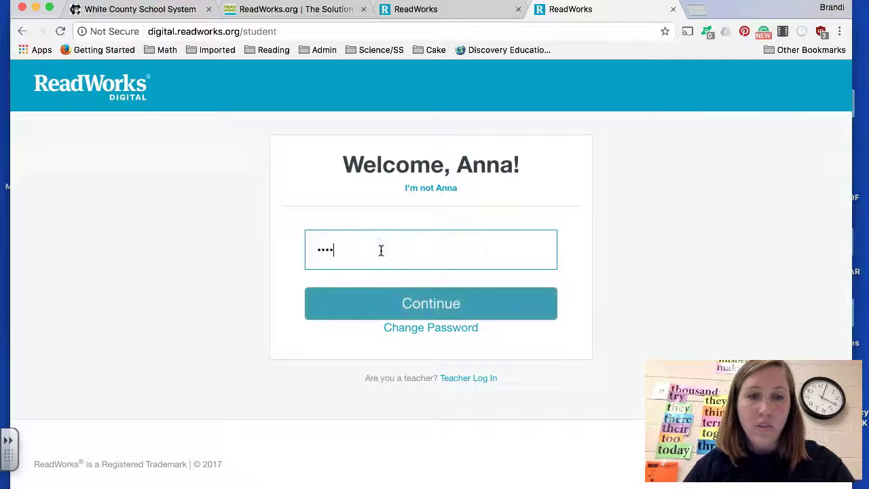
{"action": "left_click", "coordinate": [438, 305]}
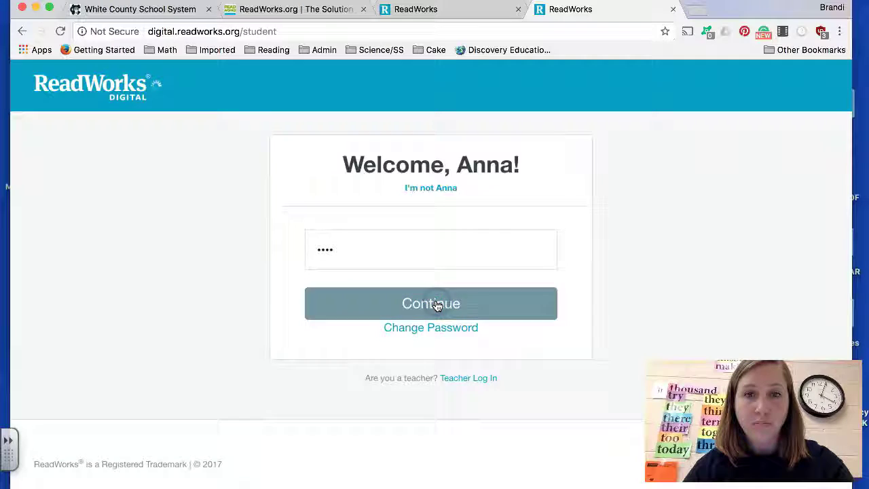
{"action": "scroll", "coordinate": [437, 306], "scroll_direction": "down", "scroll_amount": 3}
{"action": "scroll", "coordinate": [437, 306], "scroll_direction": "up", "scroll_amount": 3}
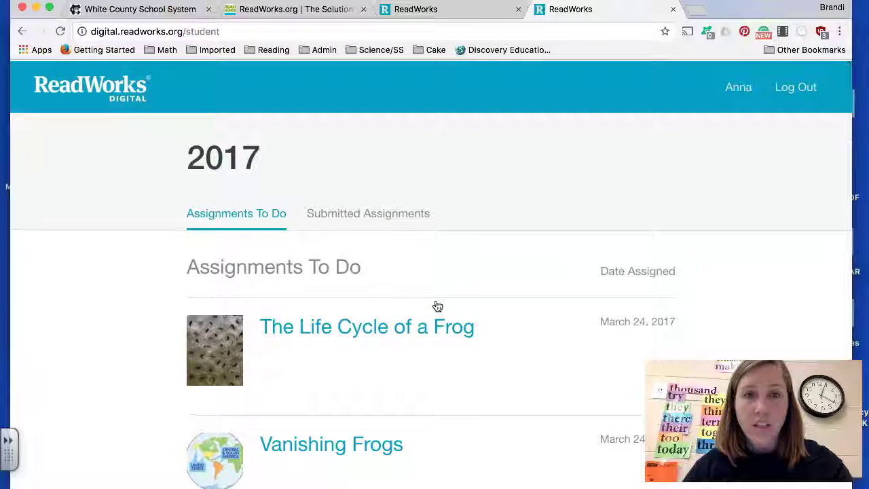
Step: Open the Vanishing Frogs assignment from the Assignments To Do list
{"action": "scroll", "coordinate": [437, 305], "scroll_direction": "down", "scroll_amount": 3}
{"action": "scroll", "coordinate": [437, 305], "scroll_direction": "up", "scroll_amount": 2}
{"action": "left_click", "coordinate": [371, 166]}
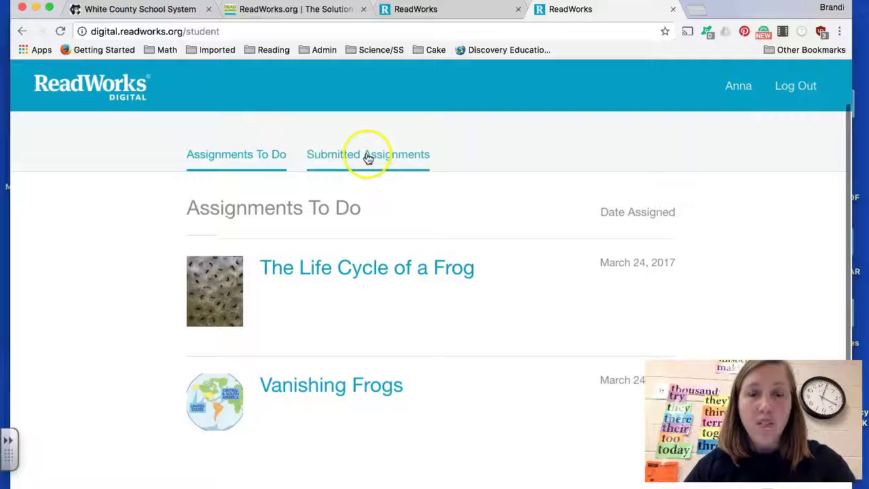
{"action": "scroll", "coordinate": [461, 189], "scroll_direction": "up", "scroll_amount": 1}
{"action": "scroll", "coordinate": [462, 189], "scroll_direction": "up", "scroll_amount": 1}
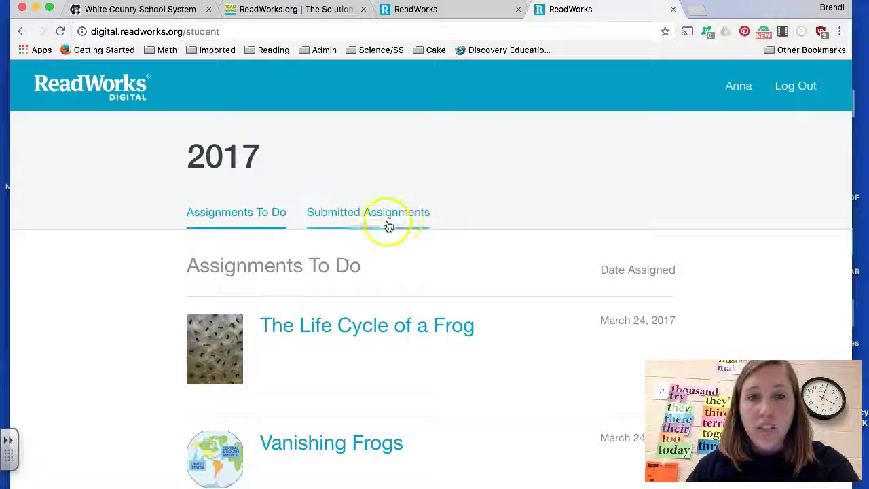
{"action": "scroll", "coordinate": [413, 234], "scroll_direction": "down", "scroll_amount": 3}
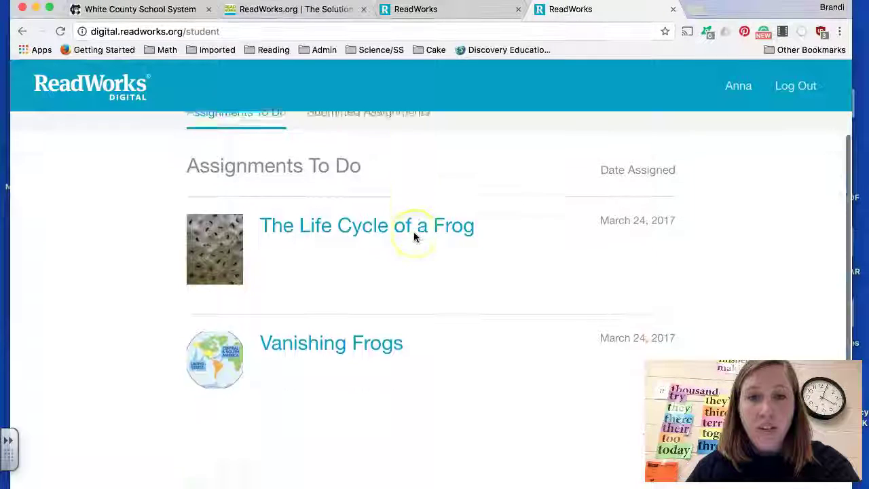
{"action": "left_click", "coordinate": [382, 340]}
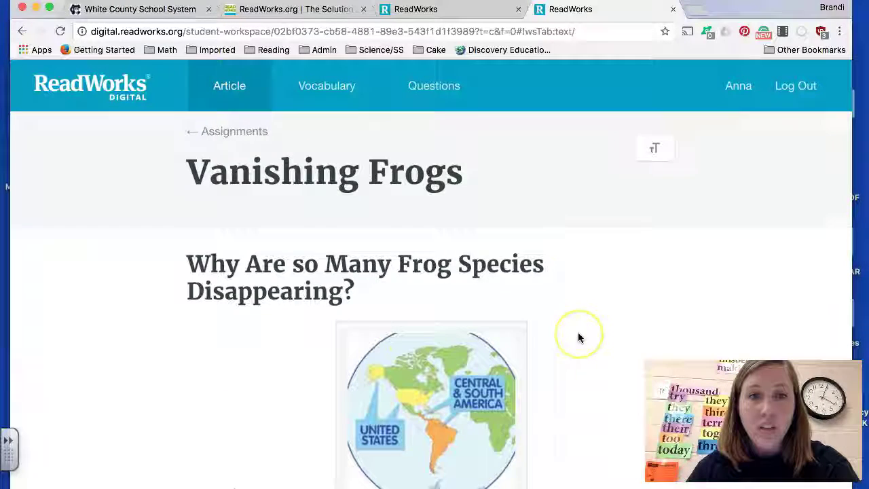
{"action": "scroll", "coordinate": [577, 331], "scroll_direction": "down", "scroll_amount": 4}
{"action": "scroll", "coordinate": [577, 332], "scroll_direction": "up", "scroll_amount": 6}
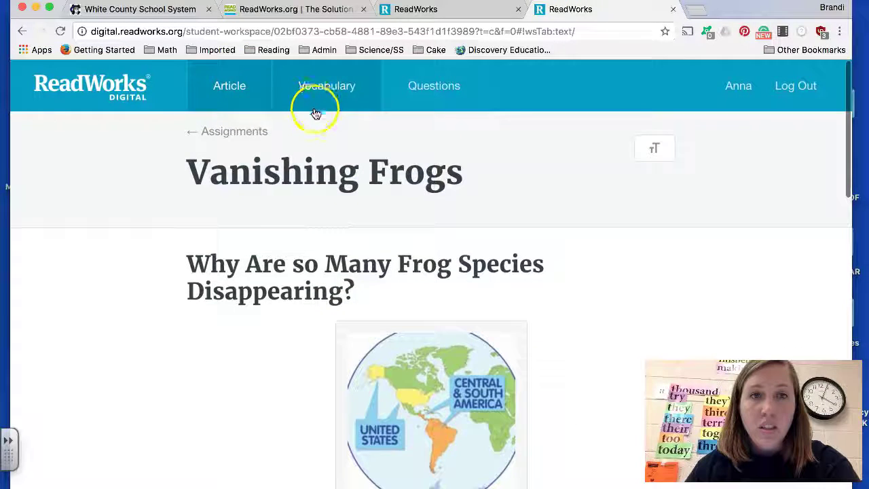
Step: Review the article's vocabulary words, then bring up its Classify & Categorize questions
{"action": "left_click", "coordinate": [332, 87]}
{"action": "scroll", "coordinate": [428, 258], "scroll_direction": "down", "scroll_amount": 3}
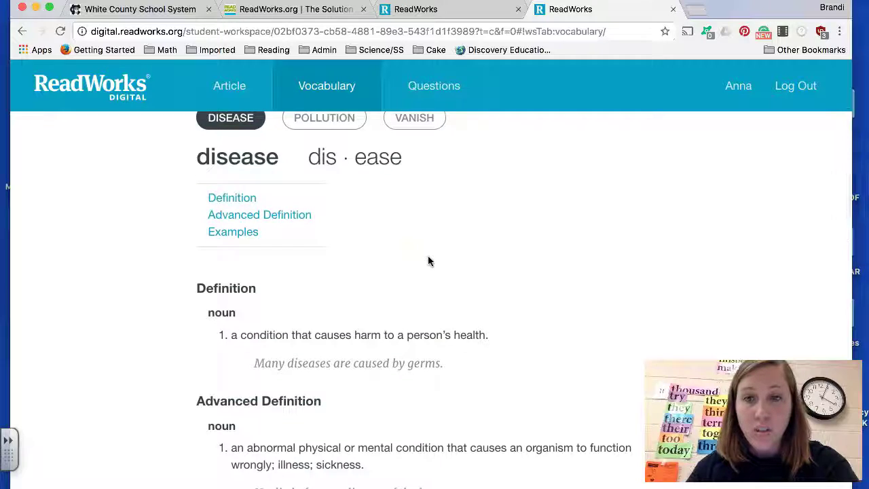
{"action": "scroll", "coordinate": [428, 260], "scroll_direction": "up", "scroll_amount": 3}
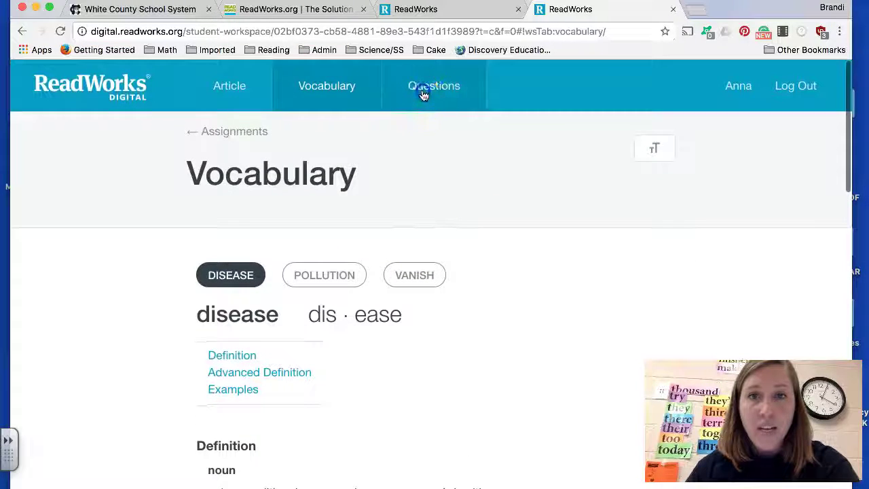
{"action": "left_click", "coordinate": [423, 91]}
{"action": "scroll", "coordinate": [437, 250], "scroll_direction": "down", "scroll_amount": 3}
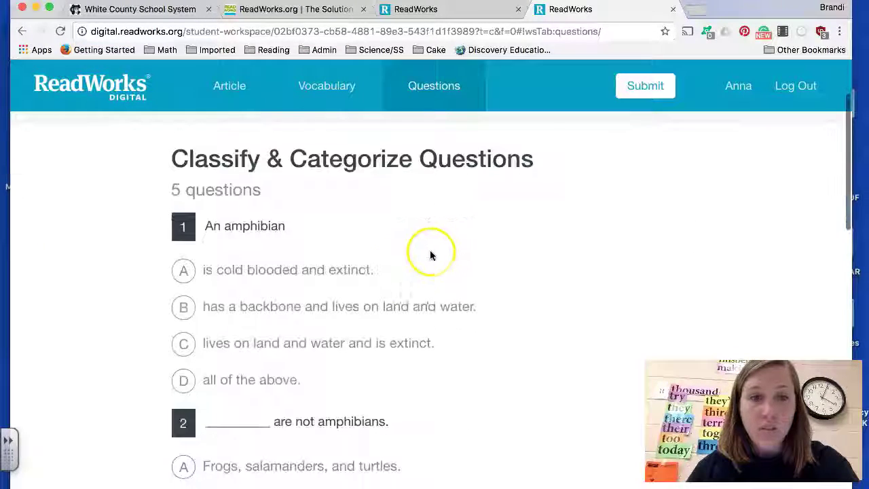
Step: Answer questions 1–3: option C, 'Salamanders, toads, and frogs', and 'hunting, pollution, and scientific experiments'
{"action": "left_click", "coordinate": [183, 342]}
{"action": "scroll", "coordinate": [281, 360], "scroll_direction": "down", "scroll_amount": 3}
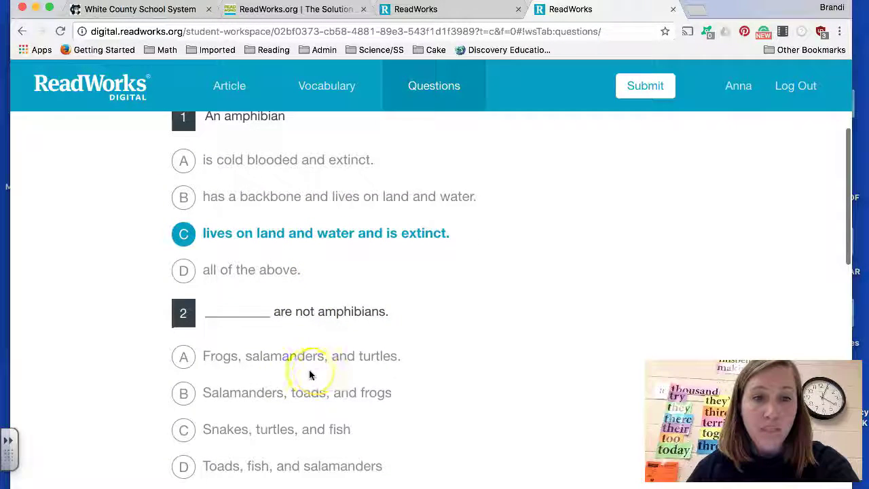
{"action": "left_click", "coordinate": [187, 397]}
{"action": "scroll", "coordinate": [319, 438], "scroll_direction": "down", "scroll_amount": 8}
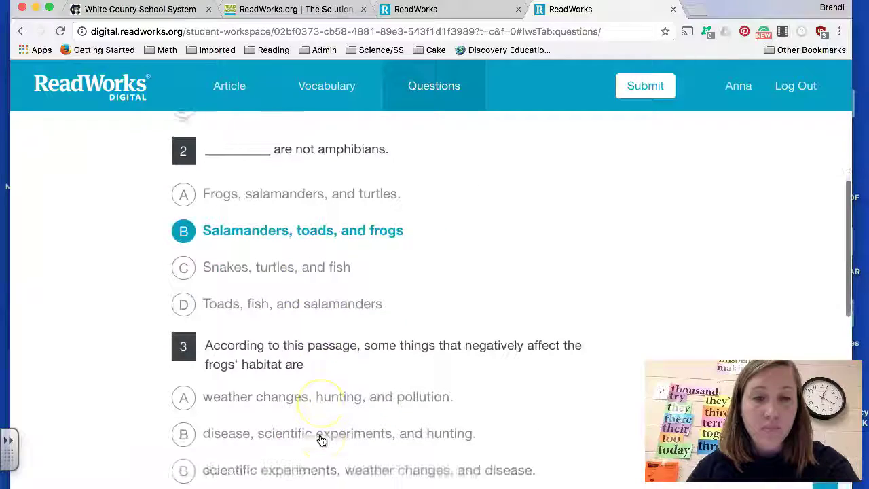
{"action": "left_click", "coordinate": [183, 375]}
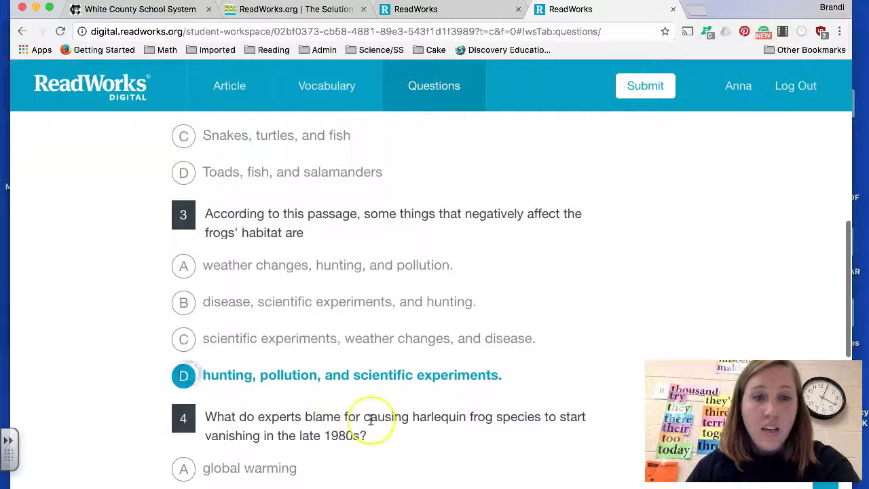
{"action": "scroll", "coordinate": [369, 416], "scroll_direction": "down", "scroll_amount": 9}
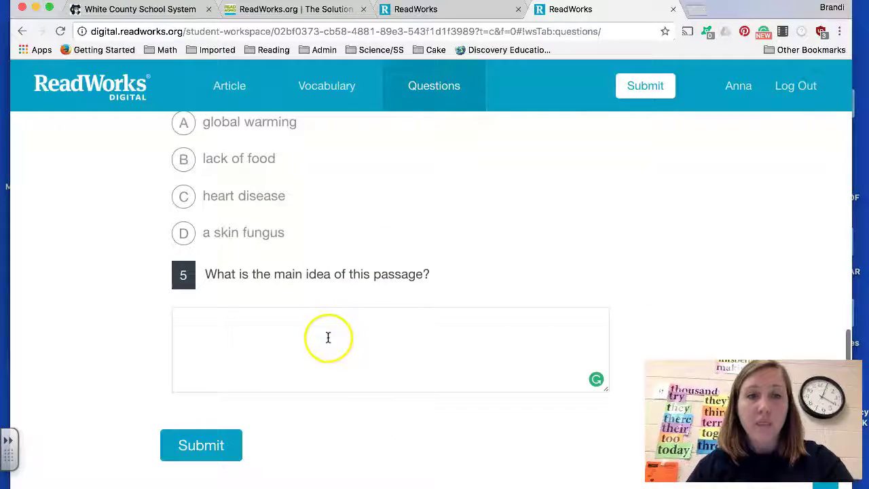
Step: Begin question 5 with 'The main' and submit despite the unanswered question
{"action": "left_click", "coordinate": [328, 338]}
{"action": "type", "text": "The main idea is"}
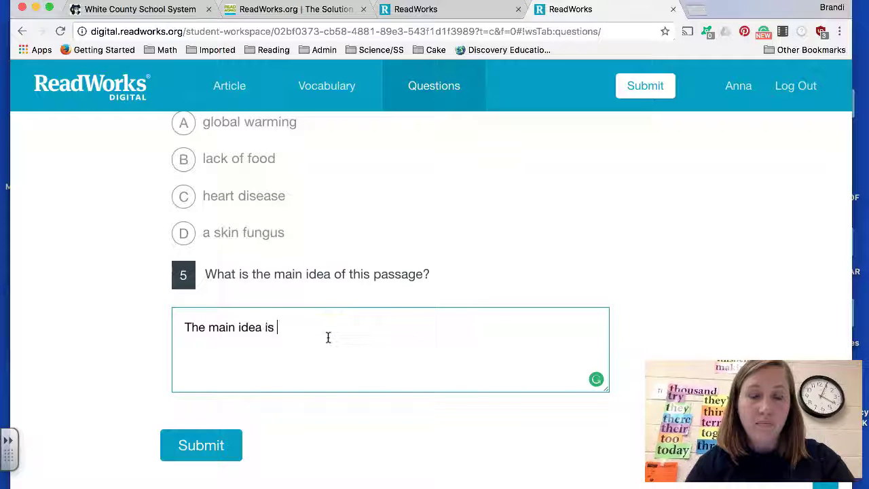
{"action": "left_click", "coordinate": [218, 442]}
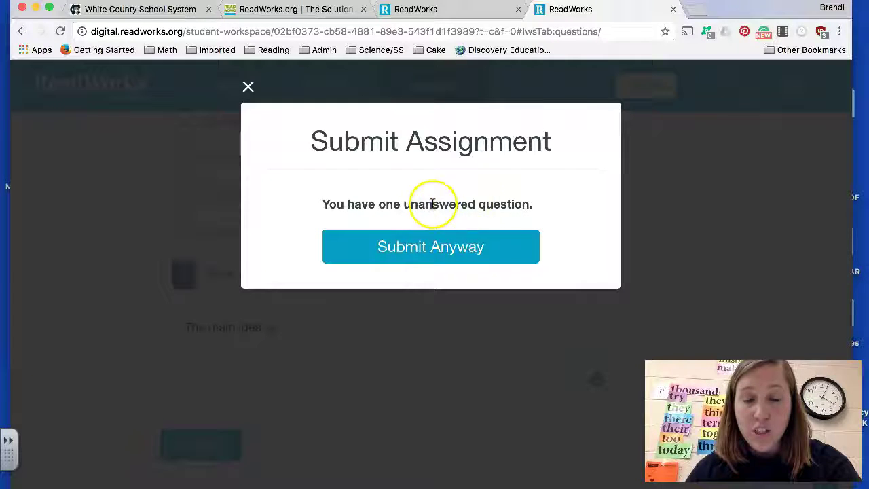
{"action": "left_click", "coordinate": [435, 248]}
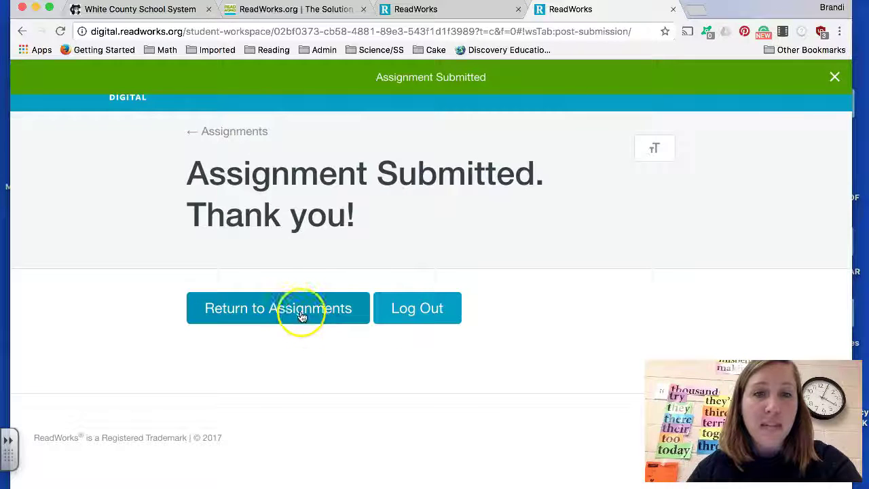
Step: Return from the confirmation page to Assignments To Do, now listing only The Life Cycle of a Frog
{"action": "left_click", "coordinate": [302, 313]}
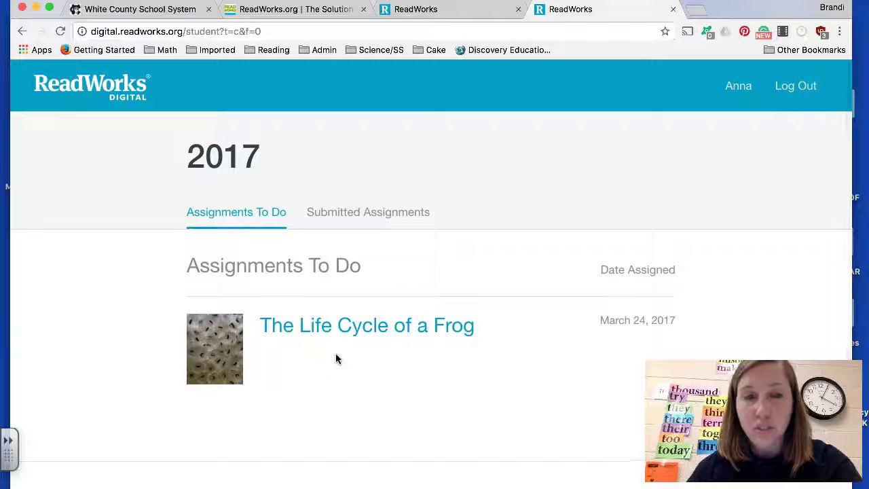
{"action": "left_click", "coordinate": [467, 342]}
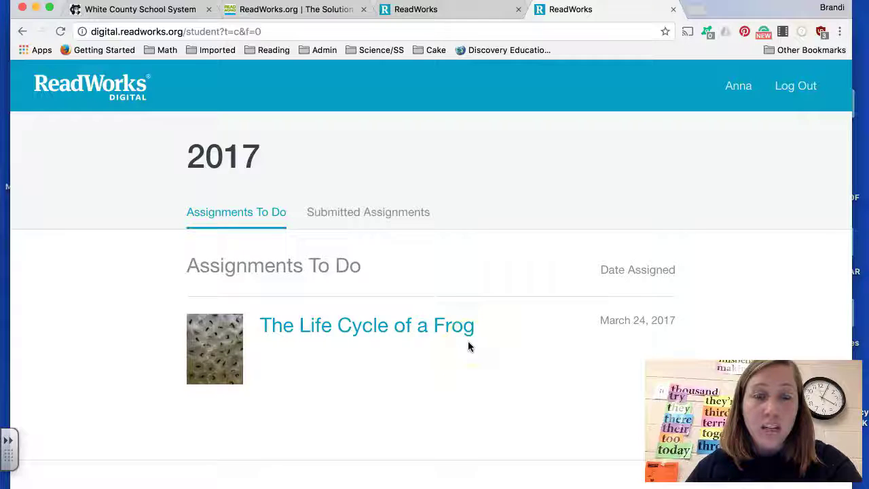